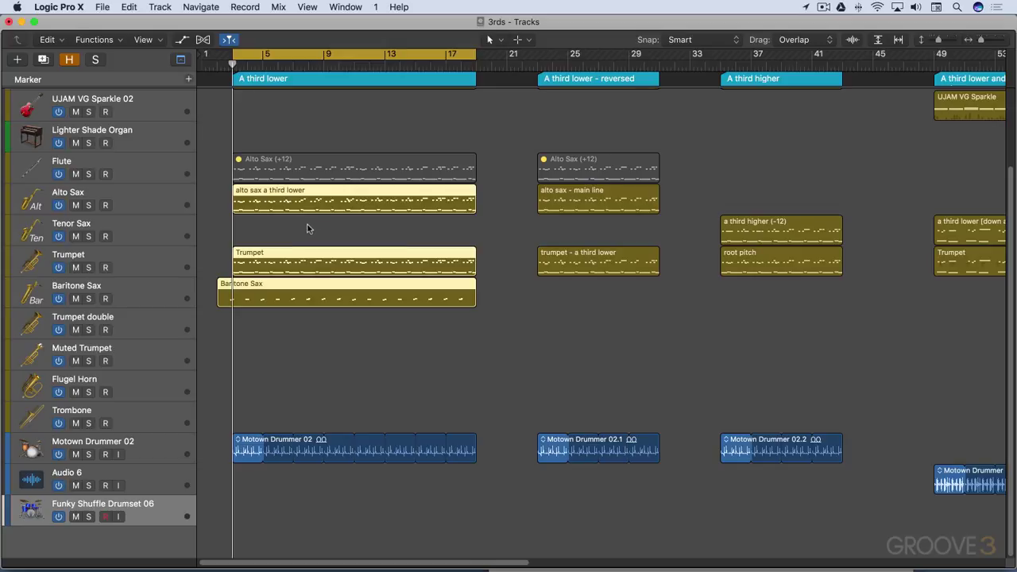
- Open the selected Alto Sax, Trumpet and Baritone Sax regions in the Score editor and play them
{"action": "key", "text": "n"}
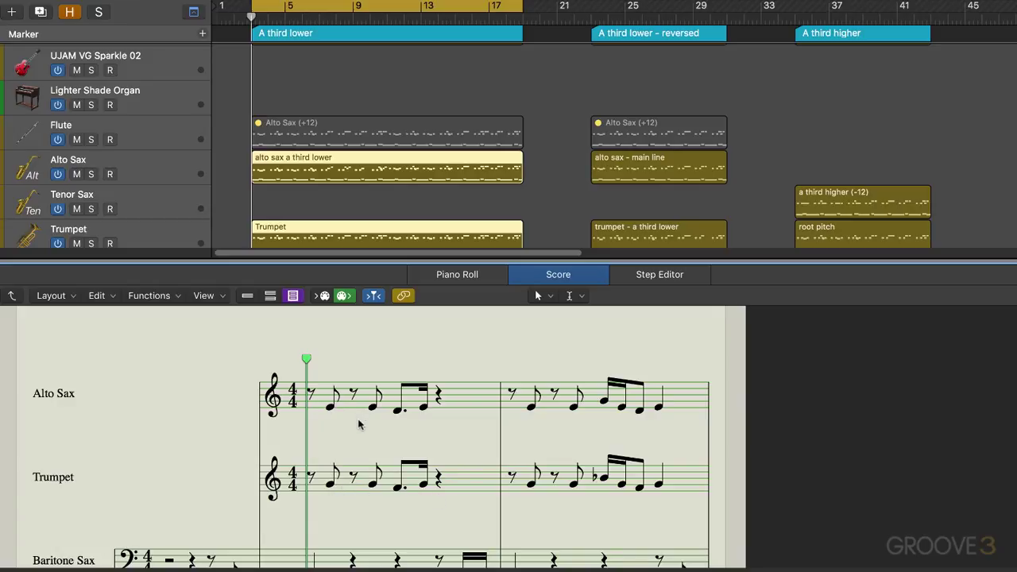
{"action": "key", "text": "space"}
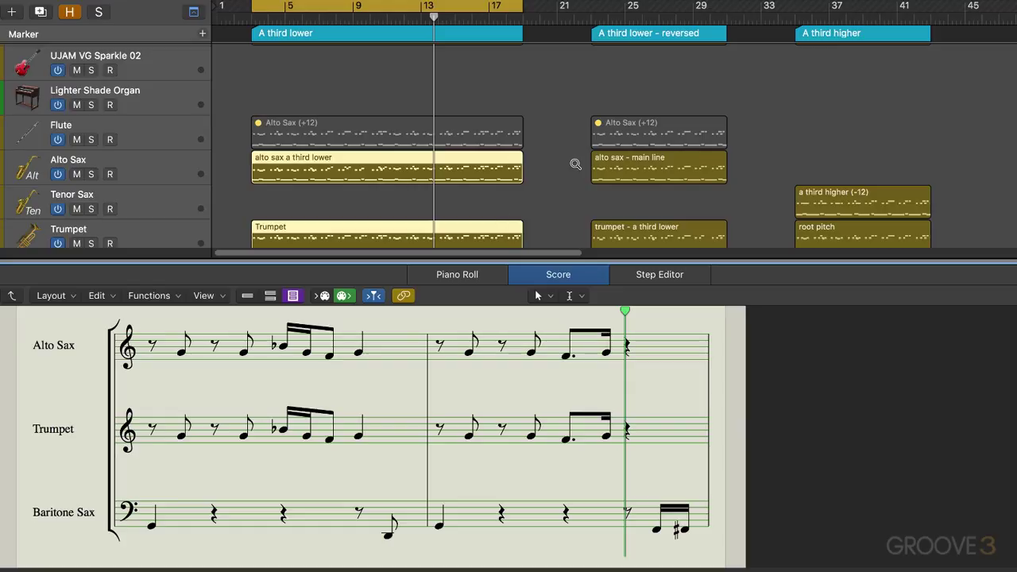
- Jump to the 'A third lower - reversed' section and view the alto sax and trumpet parts individually
{"action": "key", "text": "alt+period"}
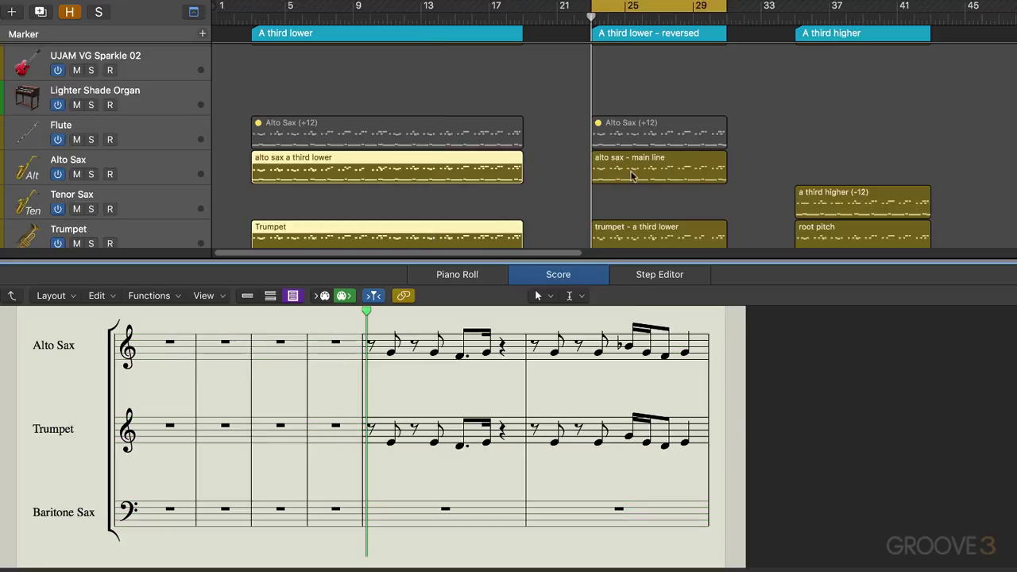
{"action": "left_click", "coordinate": [640, 163]}
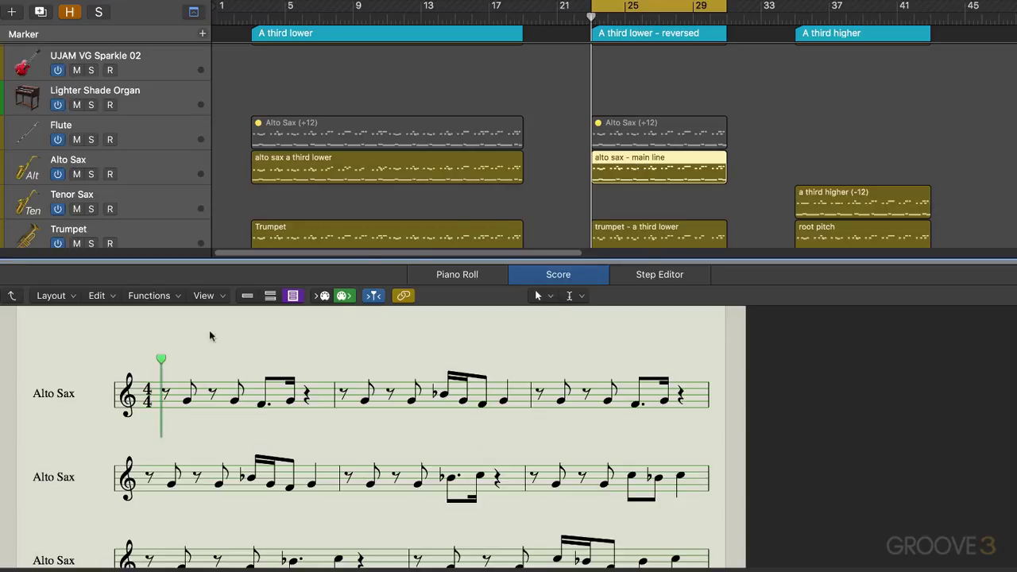
{"action": "left_click", "coordinate": [646, 234]}
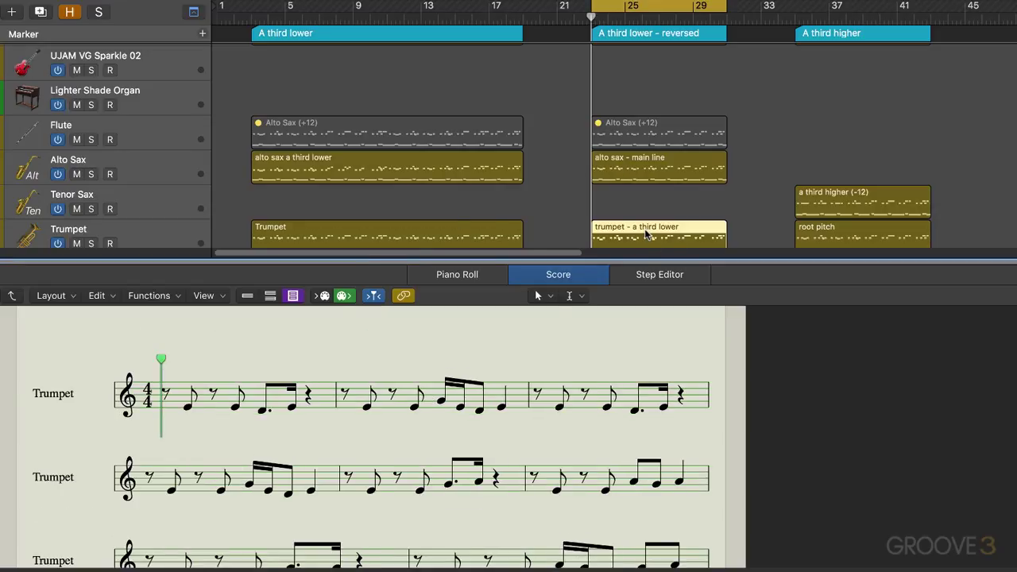
{"action": "key", "text": "n"}
- Select the alto sax main line and trumpet third-lower regions and show them together in the score
{"action": "left_click", "coordinate": [595, 173]}
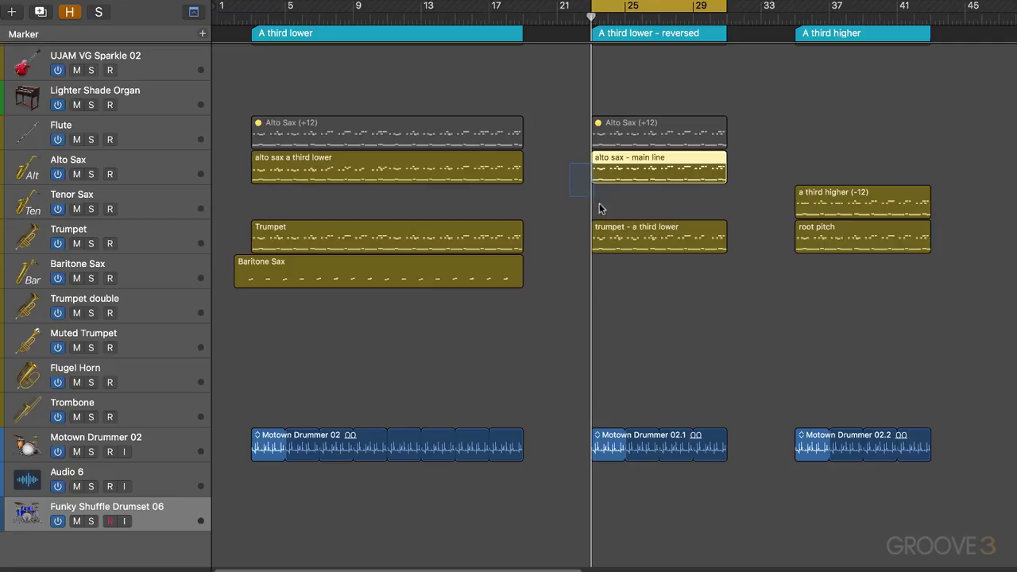
{"action": "left_click", "coordinate": [627, 247], "text": "shift"}
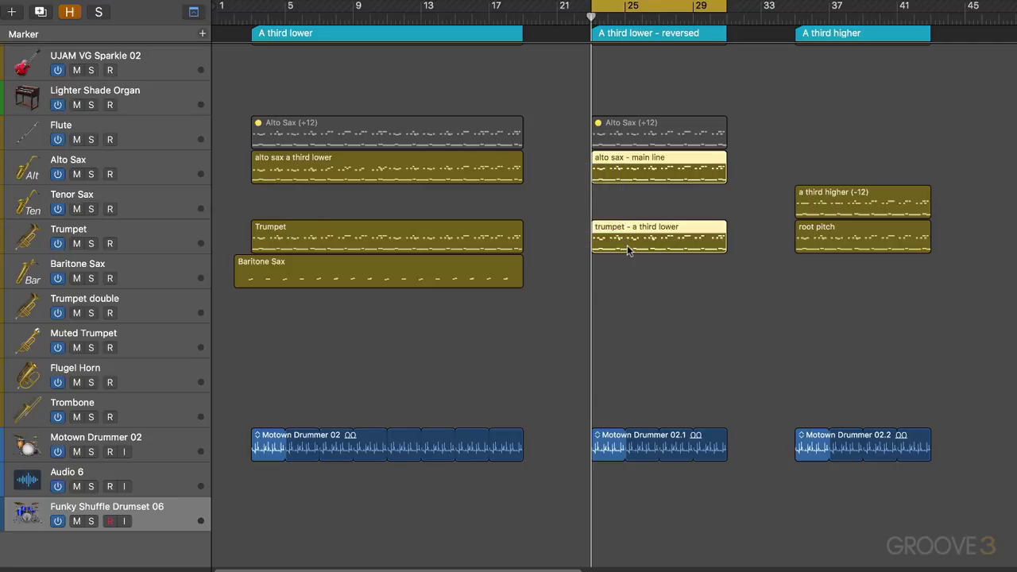
{"action": "key", "text": "n"}
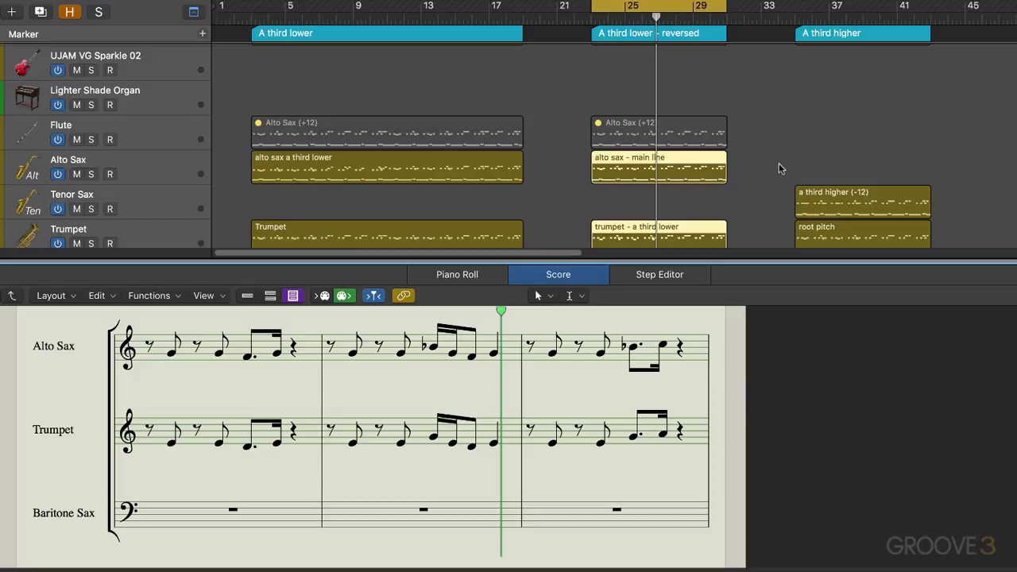
- Jump to the 'A third higher' section and view the trumpet root pitch and tenor 'a third higher (-12)' parts
{"action": "scroll", "coordinate": [652, 177], "scroll_direction": "right", "scroll_amount": 3}
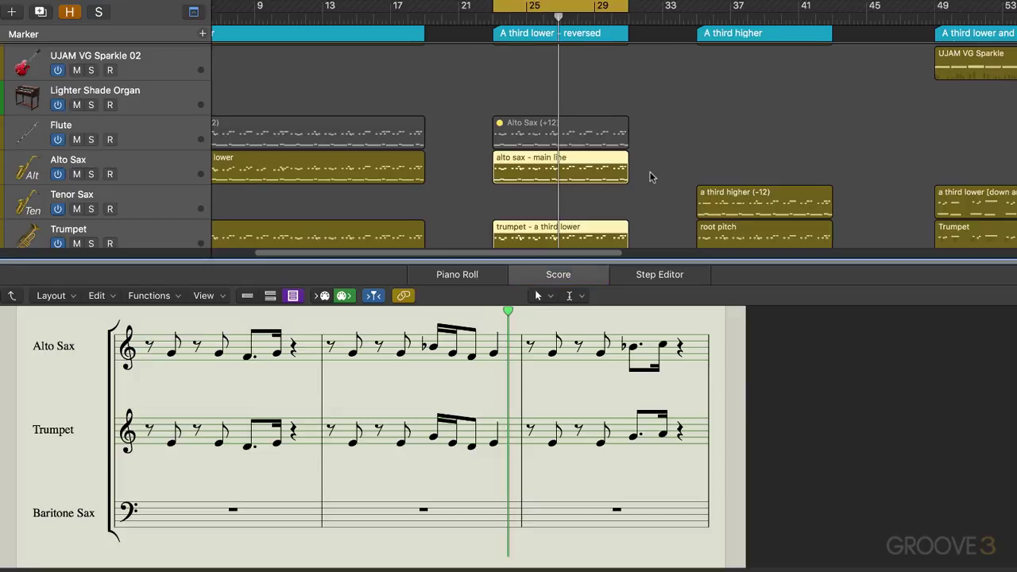
{"action": "key", "text": "alt+period"}
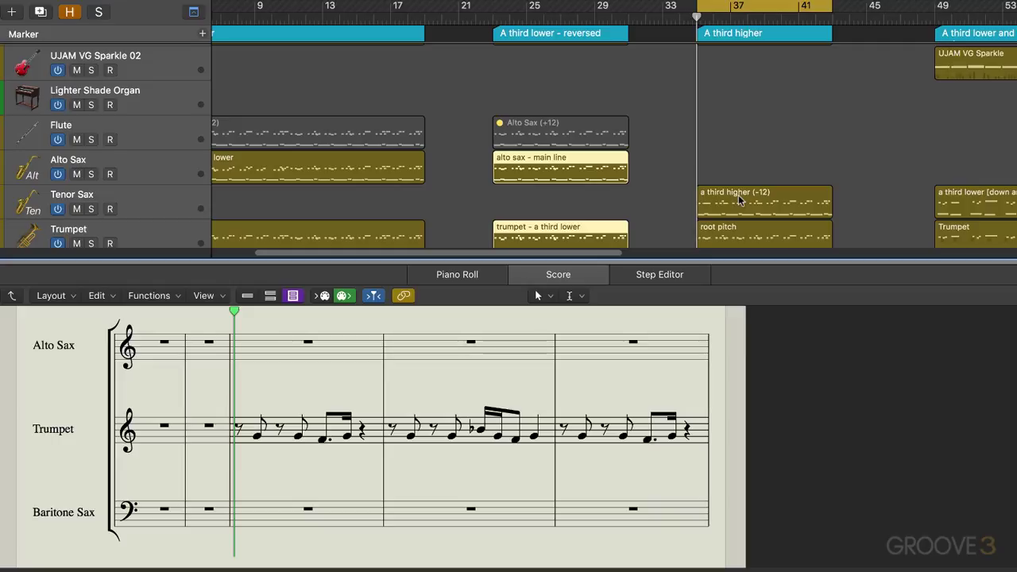
{"action": "left_click", "coordinate": [740, 227]}
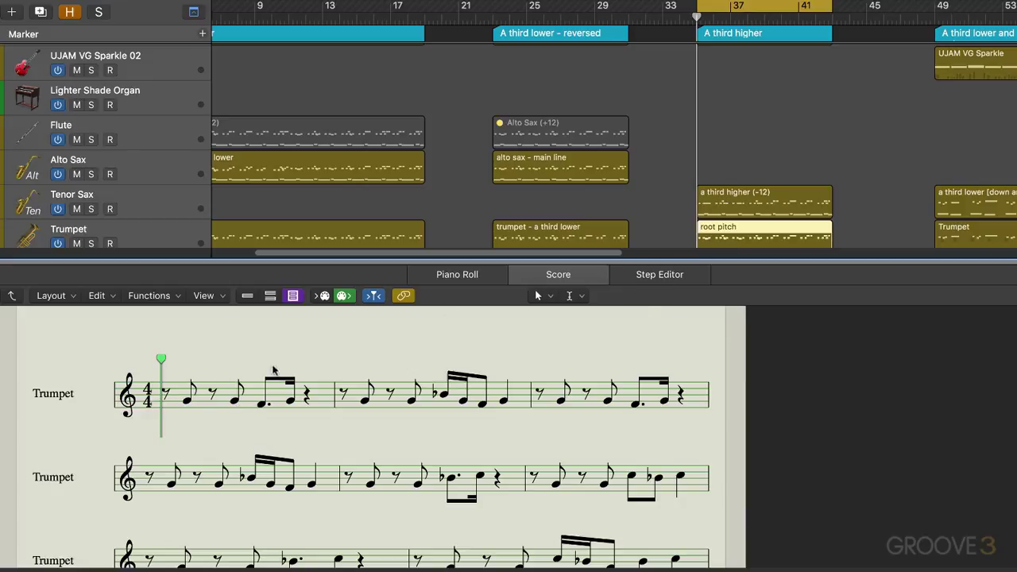
{"action": "left_click", "coordinate": [743, 201]}
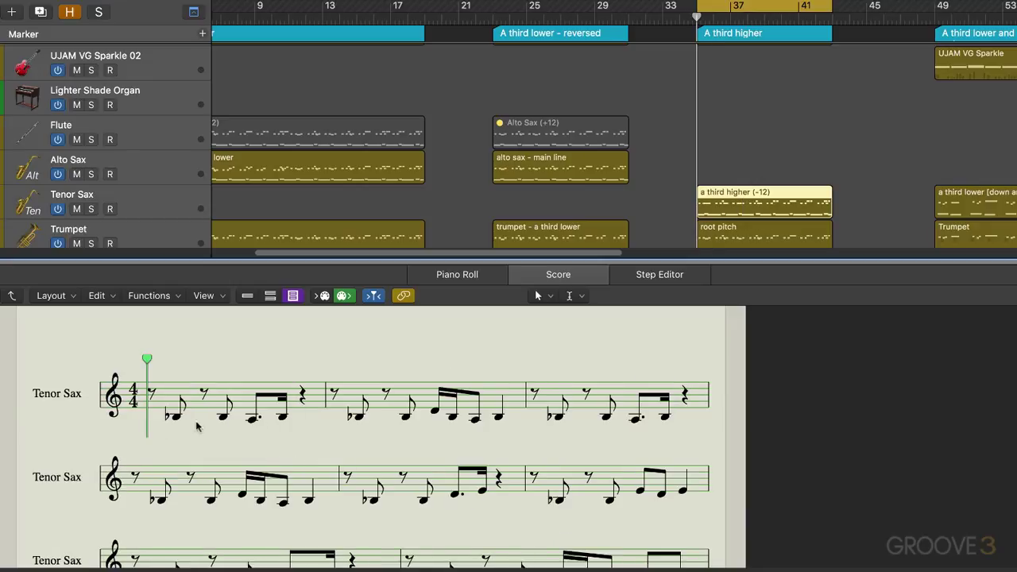
- Select the bar-35 Tenor Sax third-higher and Trumpet root-pitch regions, show their score and play them
{"action": "key", "text": "e"}
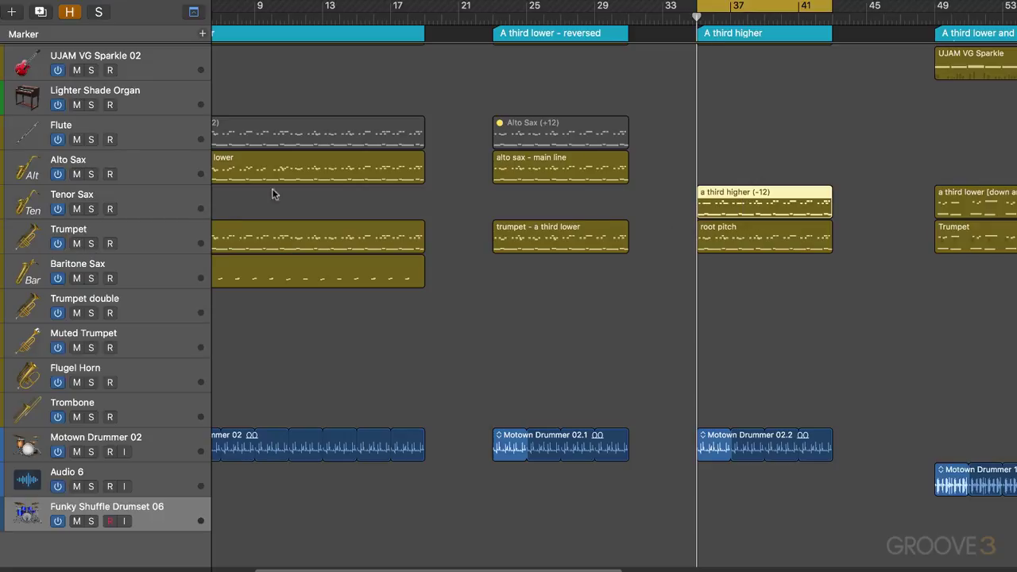
{"action": "left_click", "coordinate": [132, 199]}
{"action": "left_click_drag", "start_coordinate": [682, 191], "coordinate": [743, 261]}
{"action": "key", "text": "e"}
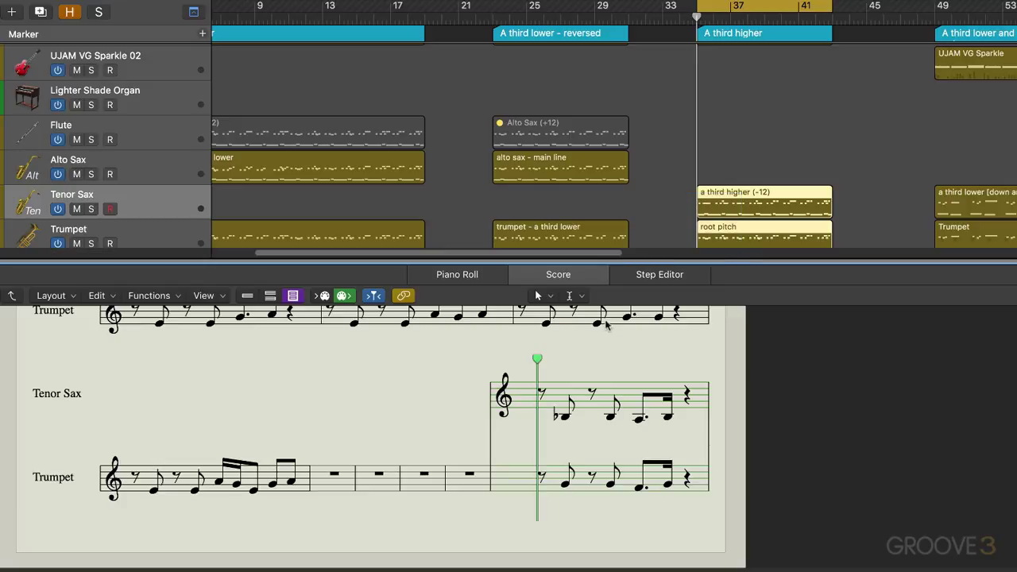
{"action": "key", "text": "space"}
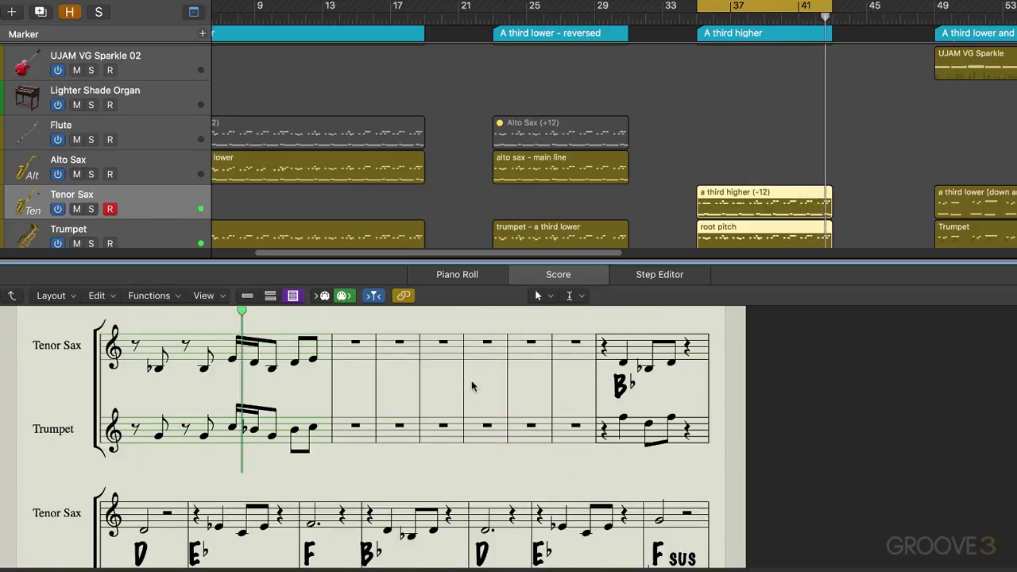
{"action": "key", "text": "space"}
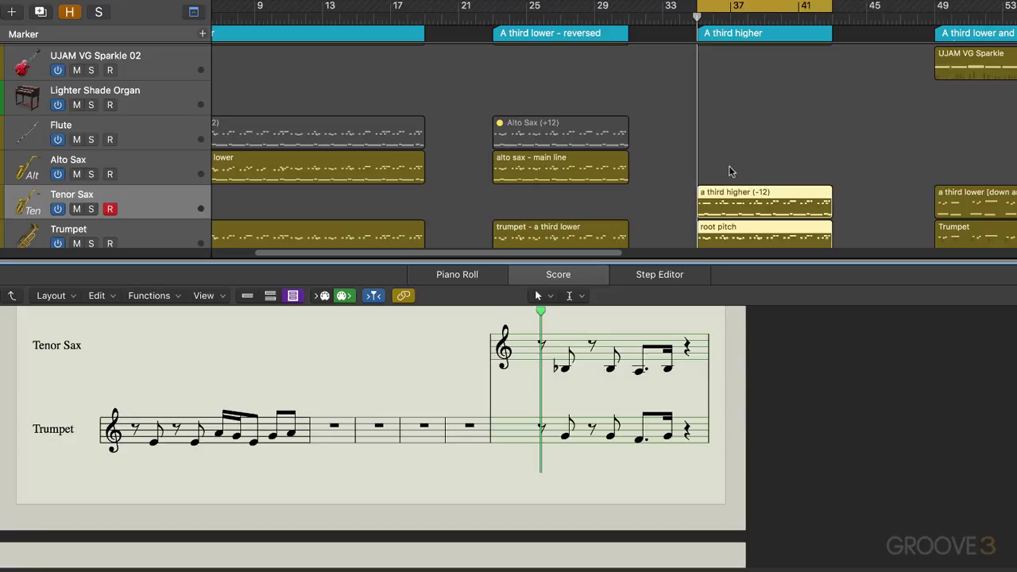
- Jump to the bar-49 section and open the tenor 'a third lower (down an octave)' region in the score
{"action": "key", "text": "e"}
{"action": "scroll", "coordinate": [747, 175], "scroll_direction": "right", "scroll_amount": 6}
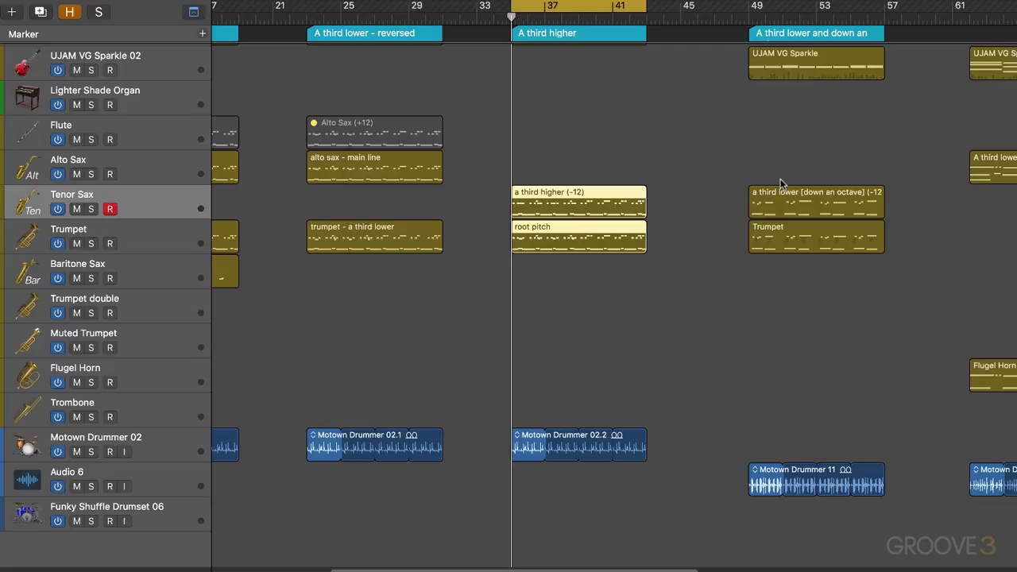
{"action": "key", "text": "ctrl+alt+super+Right"}
{"action": "scroll", "coordinate": [779, 191], "scroll_direction": "right", "scroll_amount": 2}
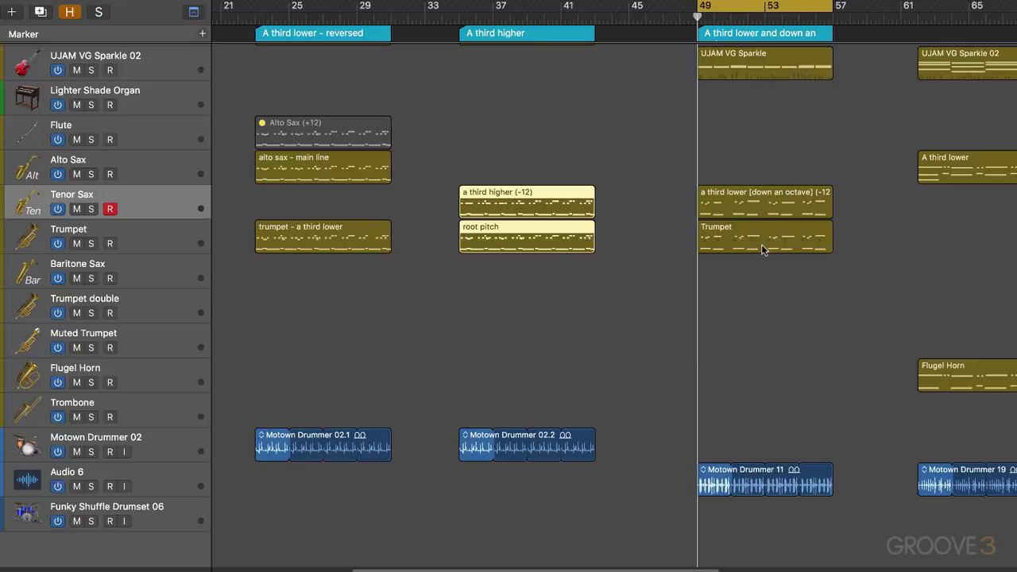
{"action": "left_click", "coordinate": [741, 204]}
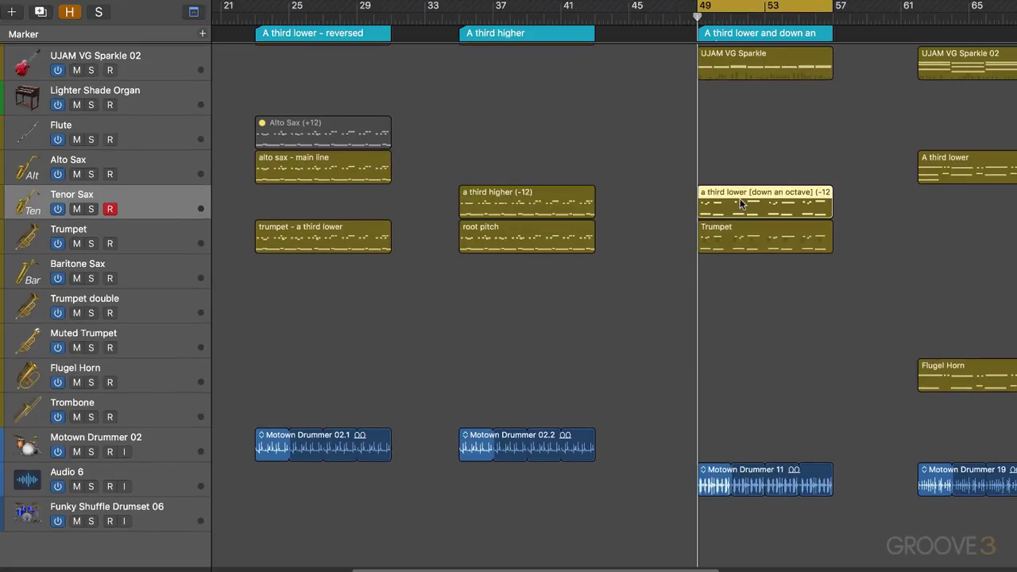
{"action": "double_click", "coordinate": [741, 204]}
- Show the bar-49 Trumpet part in the score, mute Tenor Sax and play the trumpet alone
{"action": "left_click", "coordinate": [726, 230]}
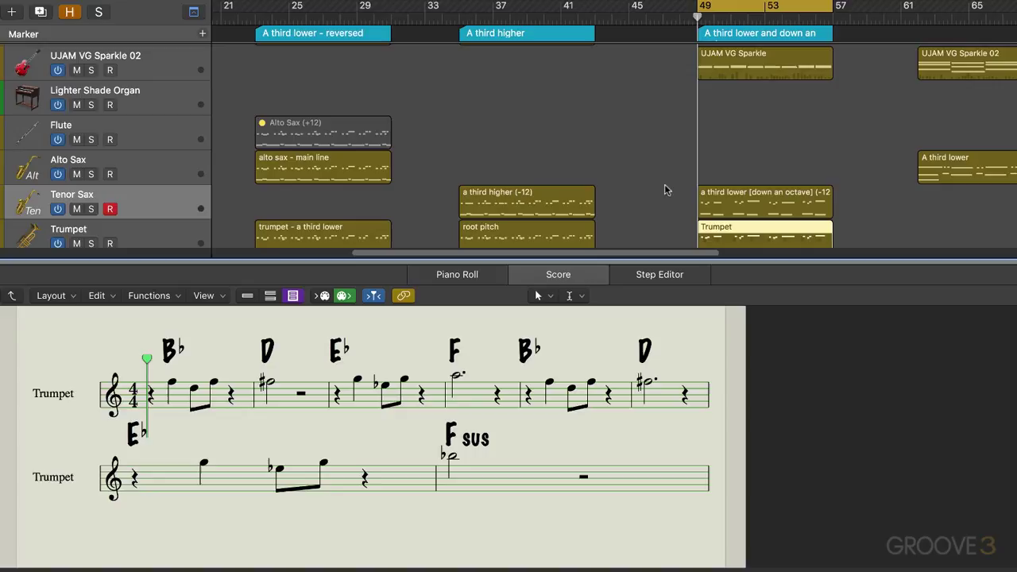
{"action": "left_click", "coordinate": [80, 209]}
{"action": "key", "text": "space"}
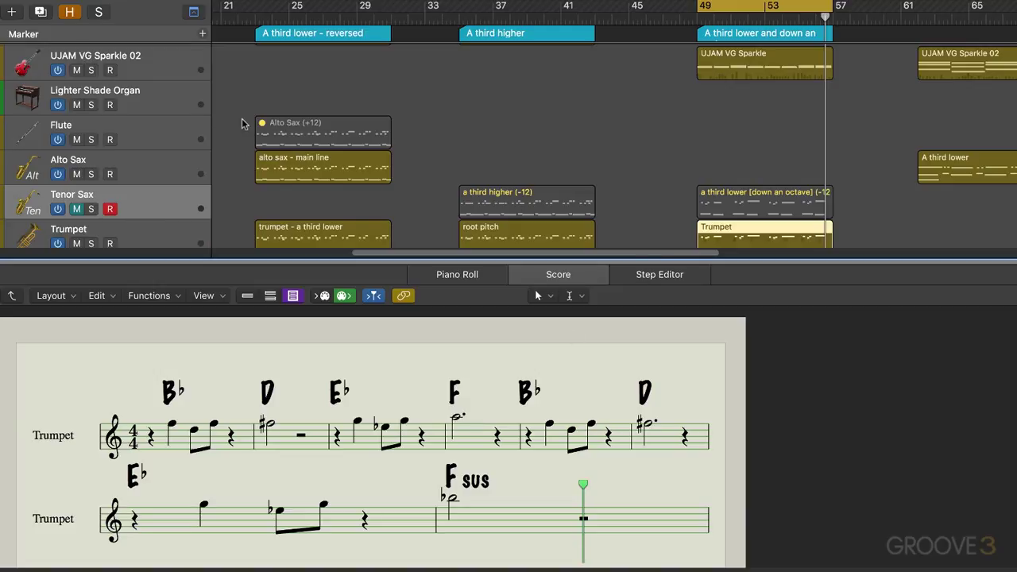
- View the Trumpet notes in the Piano Roll, close it, unmute Tenor Sax and select both bar-49 regions
{"action": "key", "text": "p"}
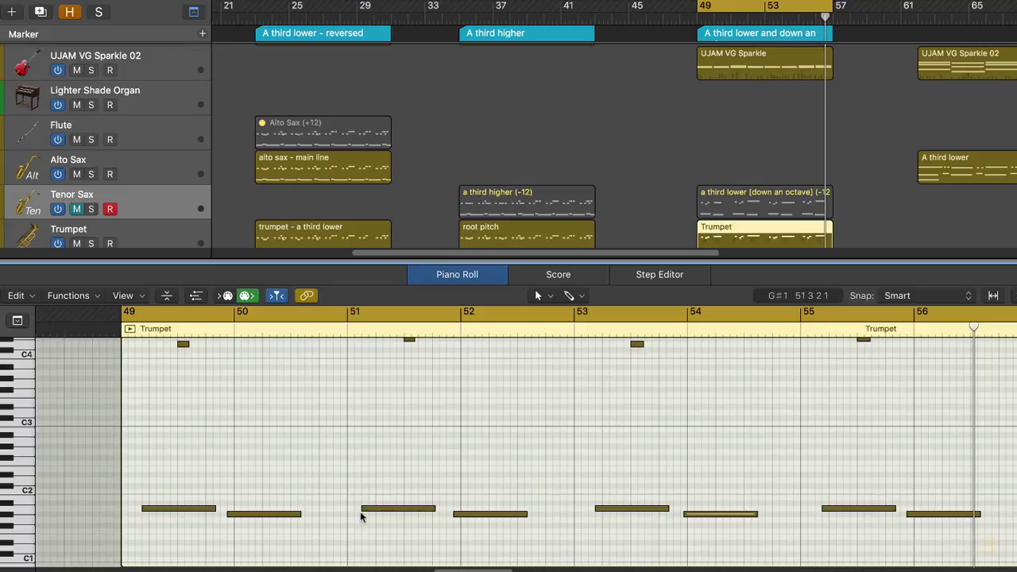
{"action": "scroll", "coordinate": [239, 498], "scroll_direction": "up", "scroll_amount": 3}
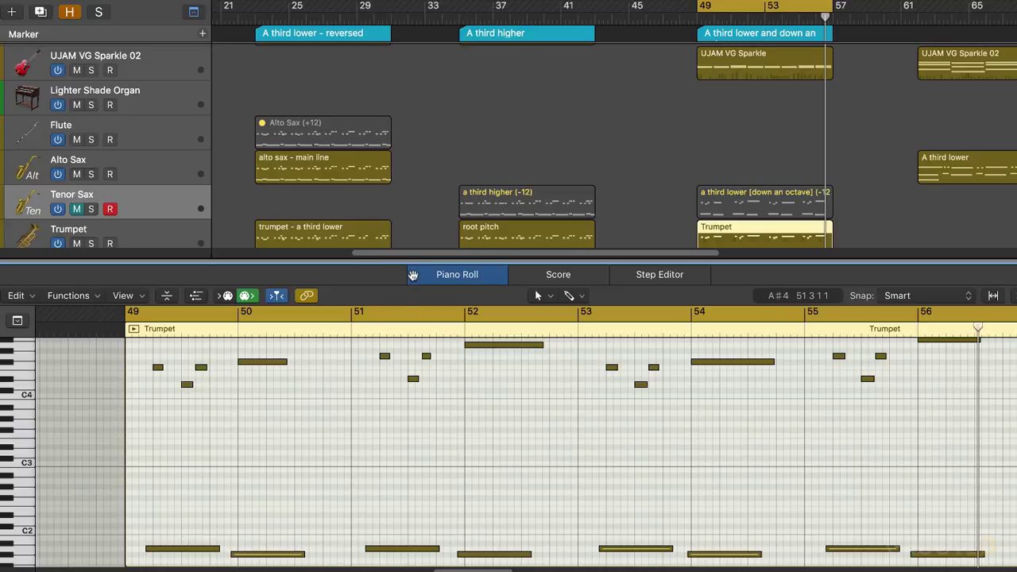
{"action": "key", "text": "p"}
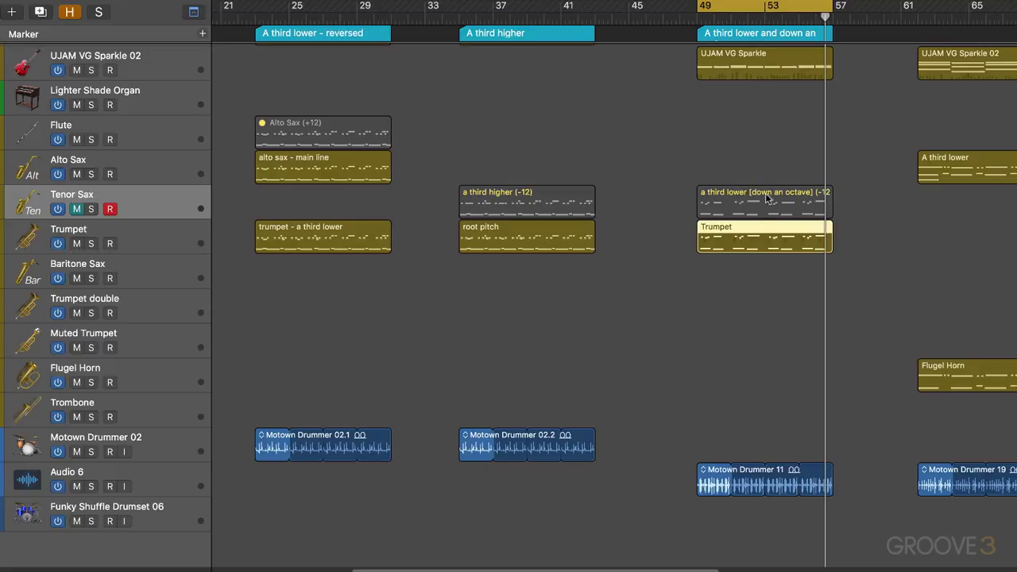
{"action": "left_click", "coordinate": [77, 209]}
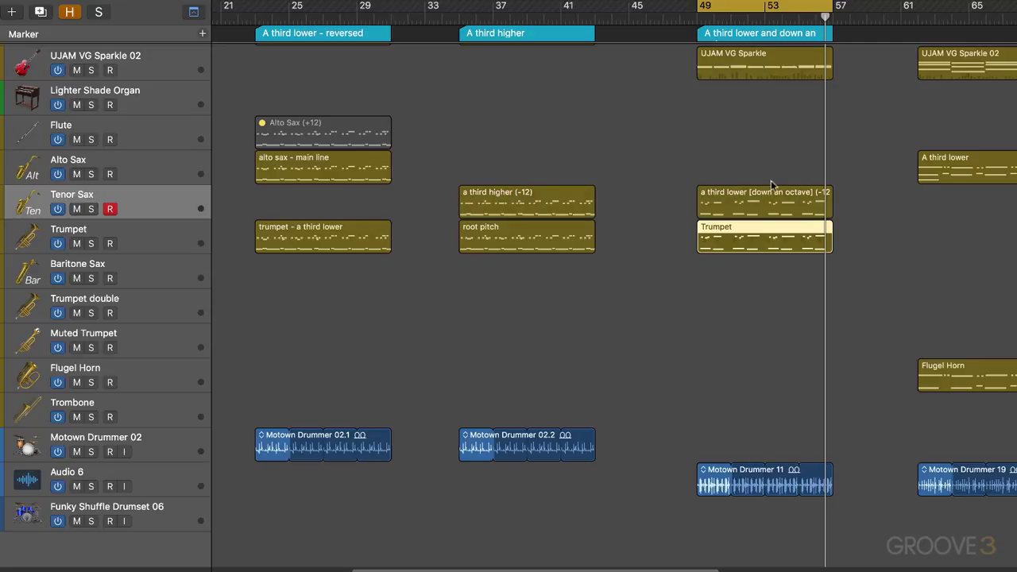
{"action": "left_click_drag", "start_coordinate": [682, 193], "coordinate": [730, 254]}
- Show the bar-49 Tenor Sax and Trumpet regions together in the score and play from bar 49
{"action": "key", "text": "n"}
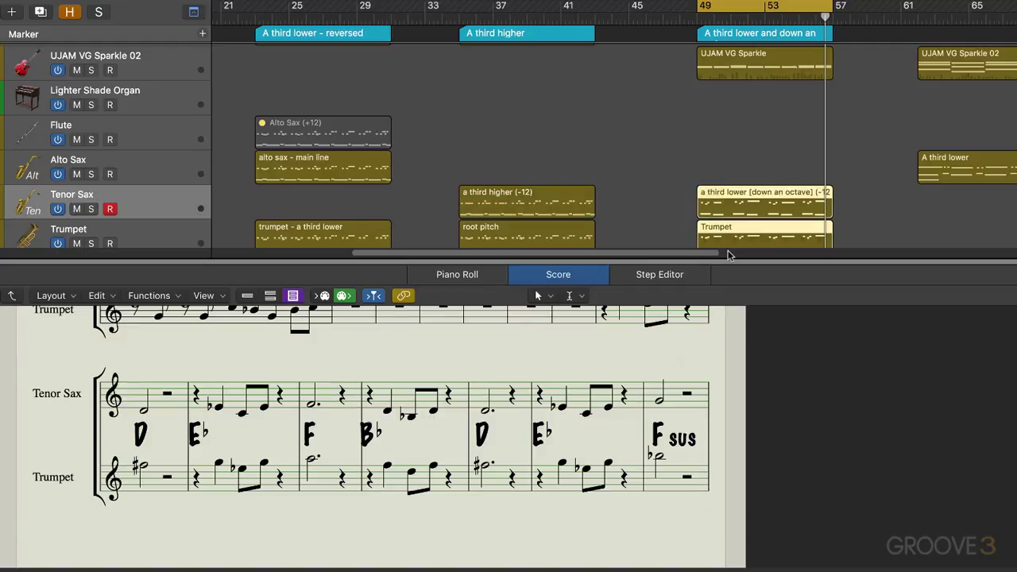
{"action": "key", "text": "shift+space"}
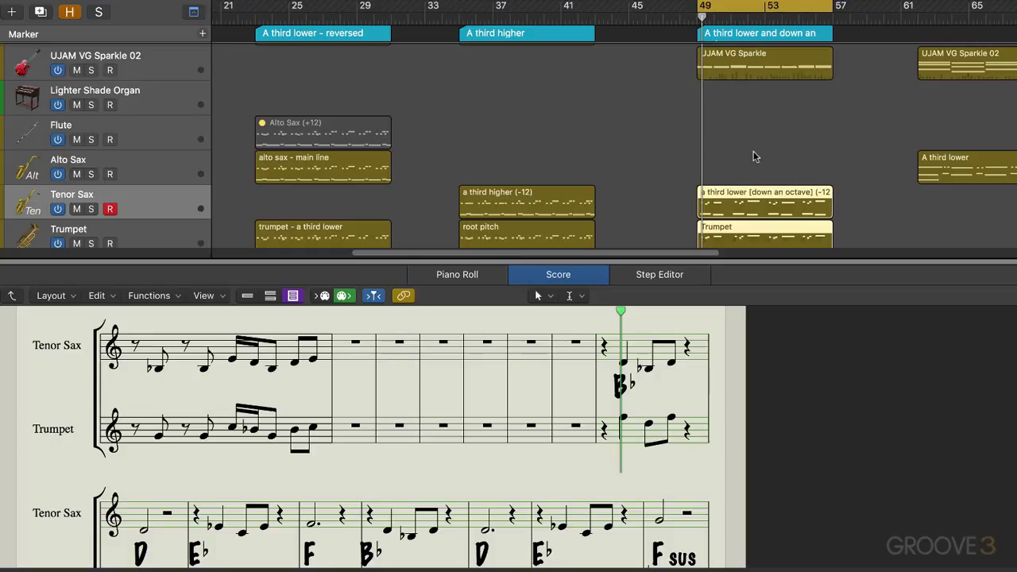
- Close the score, select the Flugel Horn region and set a cycle range from bar 61 to 77
{"action": "key", "text": "e"}
{"action": "scroll", "coordinate": [758, 151], "scroll_direction": "right", "scroll_amount": 3}
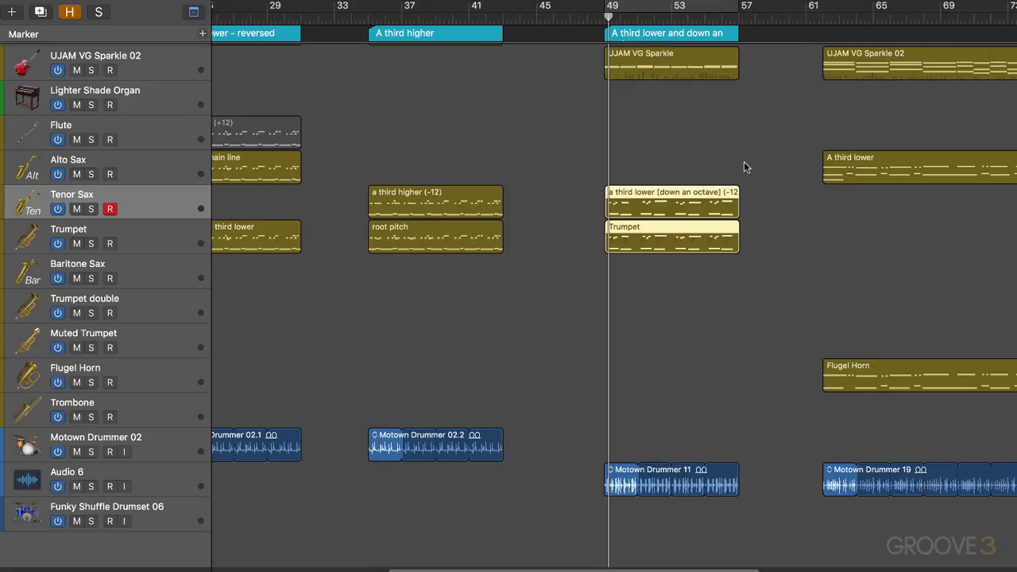
{"action": "scroll", "coordinate": [744, 161], "scroll_direction": "right", "scroll_amount": 3}
{"action": "scroll", "coordinate": [744, 161], "scroll_direction": "up", "scroll_amount": 3}
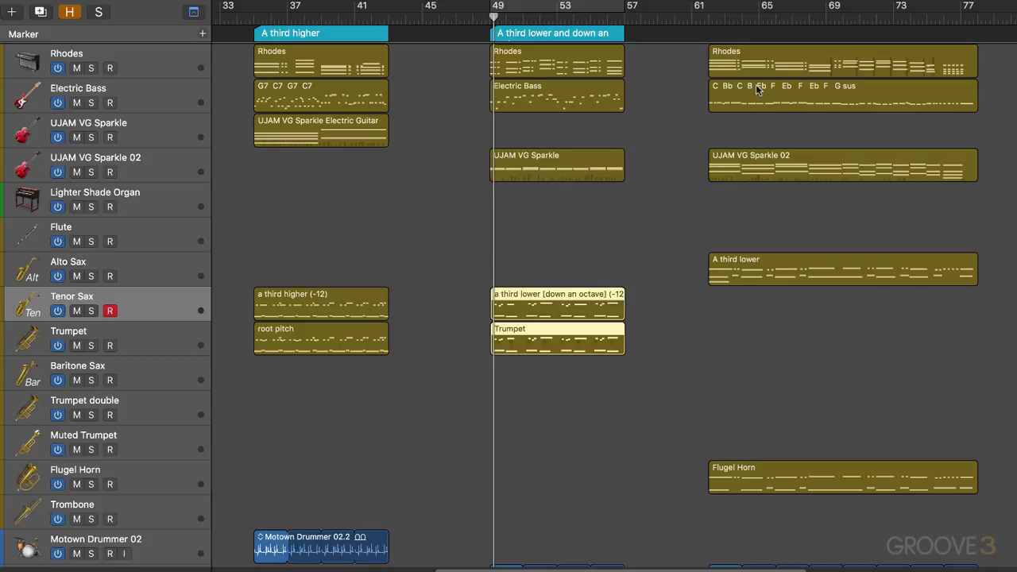
{"action": "scroll", "coordinate": [778, 135], "scroll_direction": "down", "scroll_amount": 1}
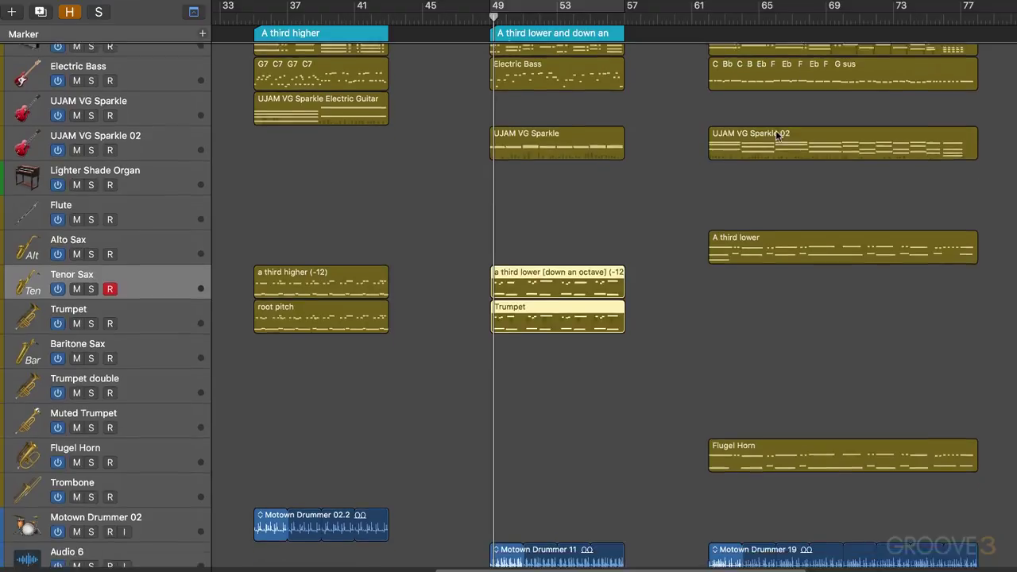
{"action": "scroll", "coordinate": [777, 133], "scroll_direction": "down", "scroll_amount": 4}
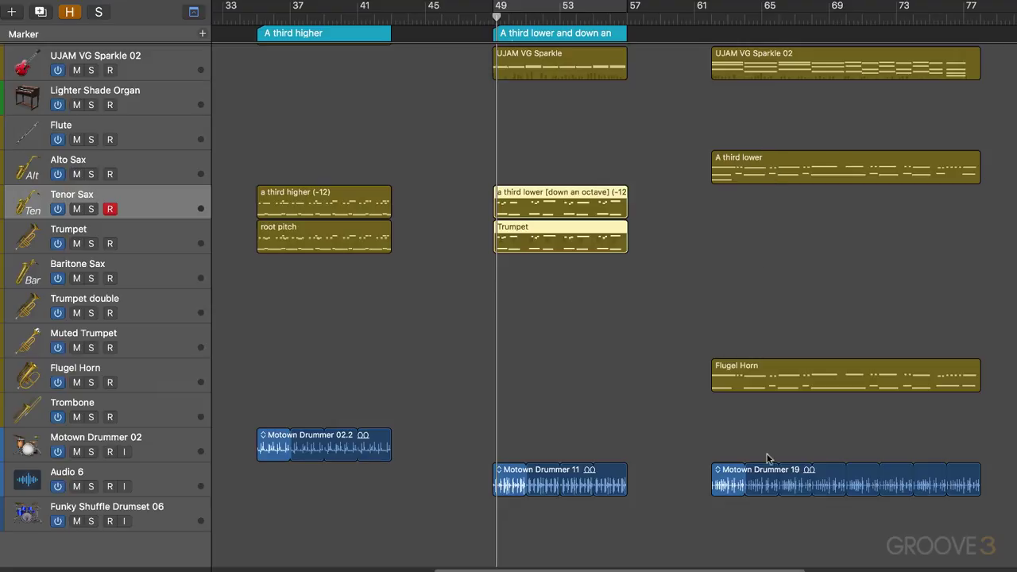
{"action": "left_click", "coordinate": [771, 381]}
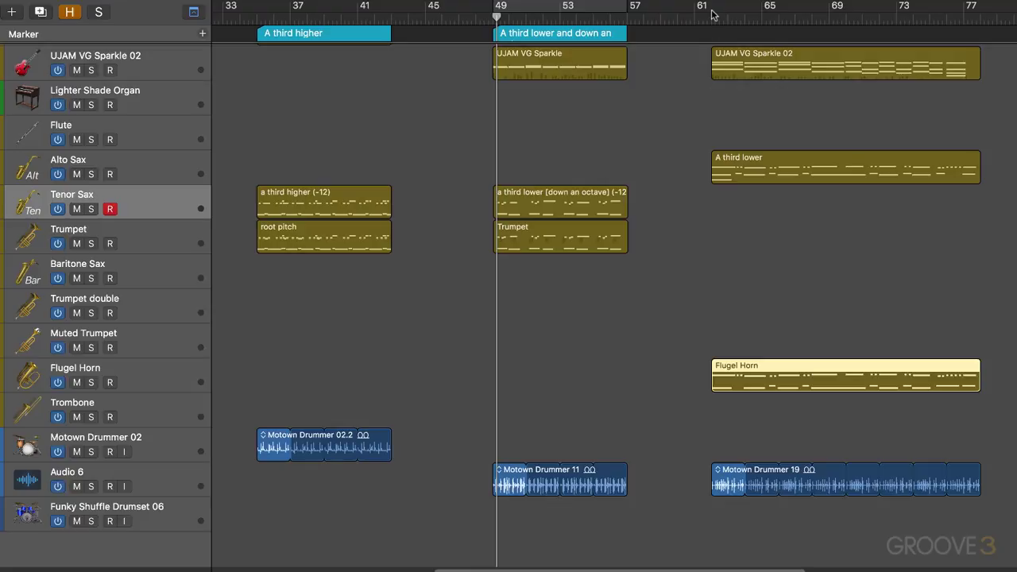
{"action": "left_click_drag", "start_coordinate": [713, 14], "coordinate": [981, 14]}
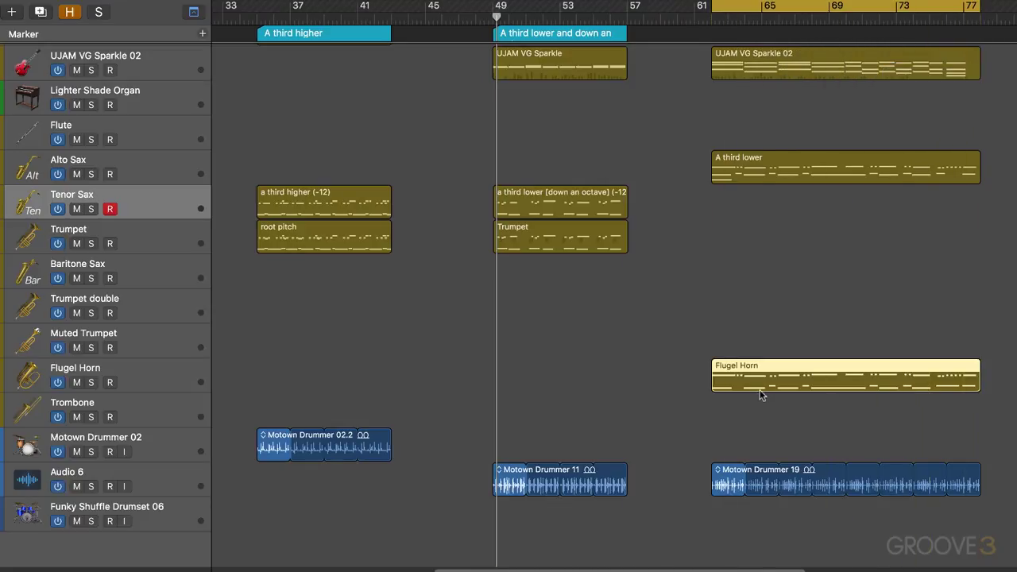
- Open the Flugel Horn region in the score, briefly comparing it with the A third lower region's notation
{"action": "double_click", "coordinate": [749, 388]}
{"action": "scroll", "coordinate": [718, 170], "scroll_direction": "down", "scroll_amount": 3}
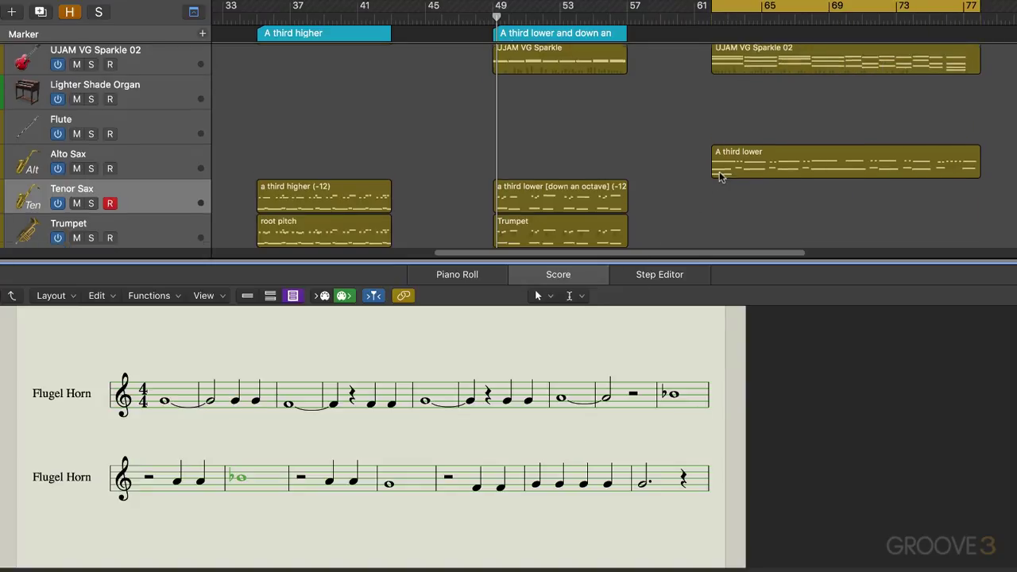
{"action": "scroll", "coordinate": [718, 175], "scroll_direction": "up", "scroll_amount": 4}
{"action": "scroll", "coordinate": [718, 175], "scroll_direction": "up", "scroll_amount": 2}
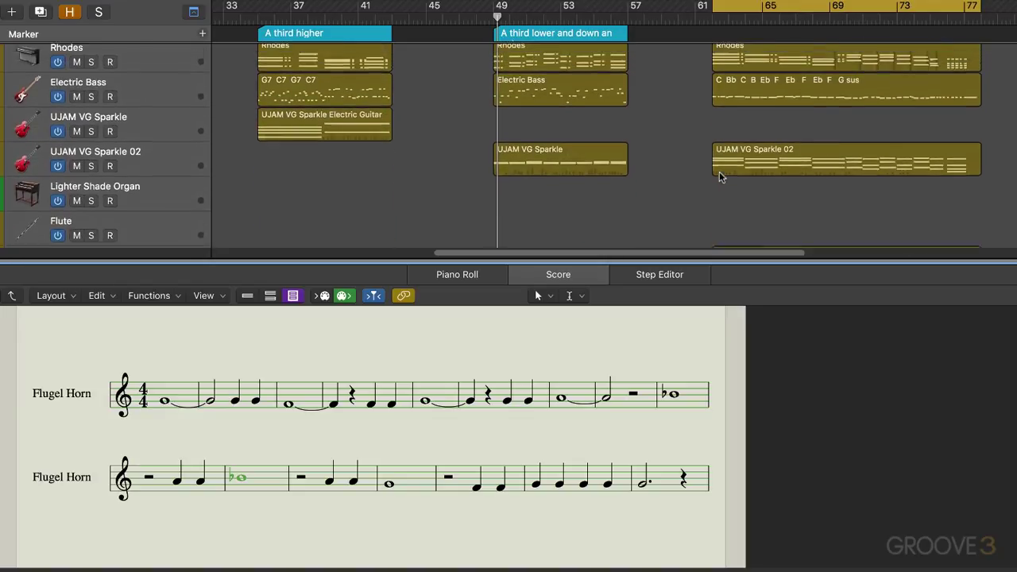
{"action": "scroll", "coordinate": [720, 175], "scroll_direction": "down", "scroll_amount": 4}
{"action": "left_click", "coordinate": [748, 140]}
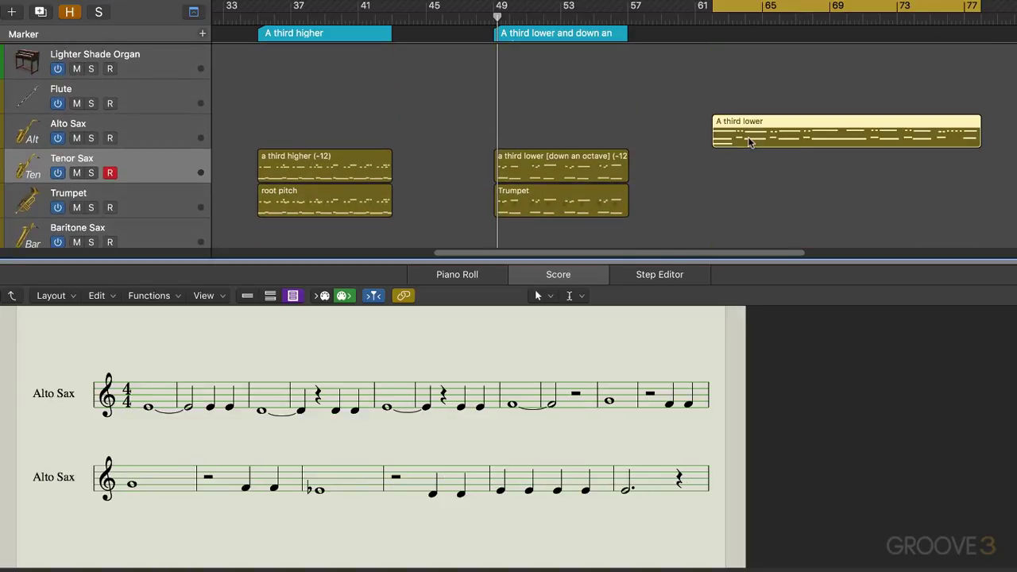
{"action": "scroll", "coordinate": [748, 140], "scroll_direction": "down", "scroll_amount": 5}
{"action": "left_click", "coordinate": [750, 140]}
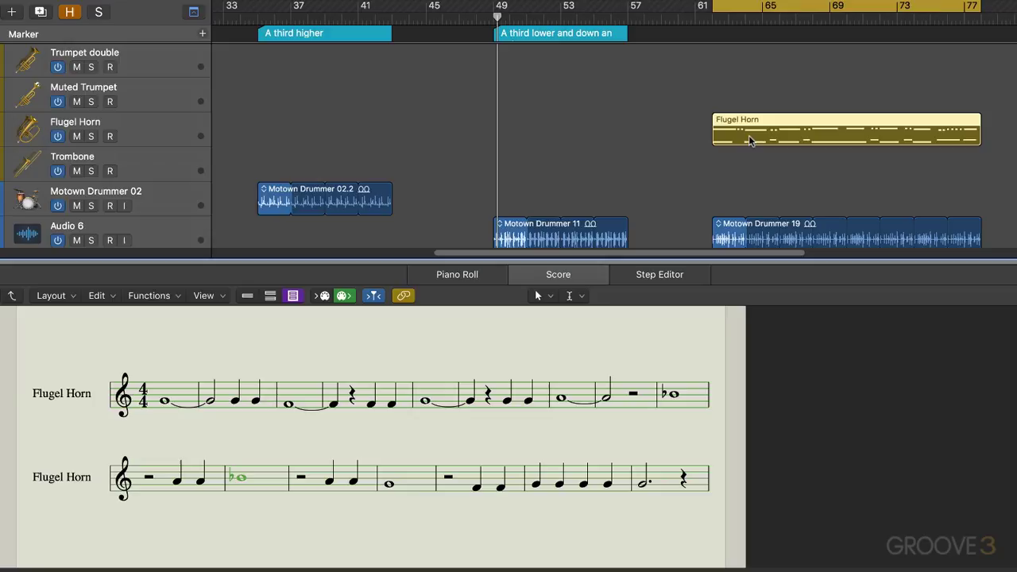
- Play the Flugel Horn part, stop it, and view its notes in the Piano Roll
{"action": "key", "text": "shift+Return"}
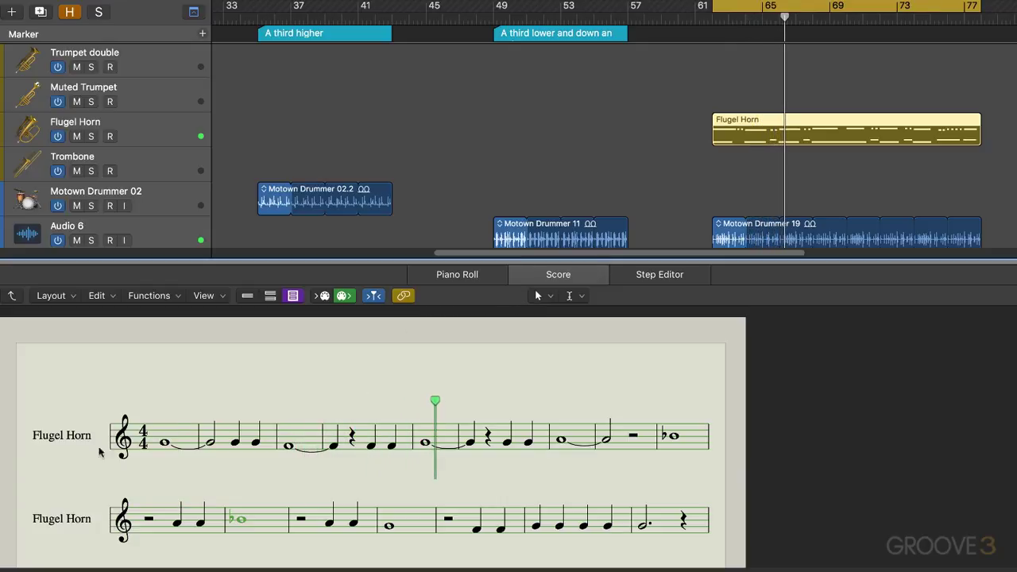
{"action": "key", "text": "space"}
{"action": "left_click", "coordinate": [334, 436]}
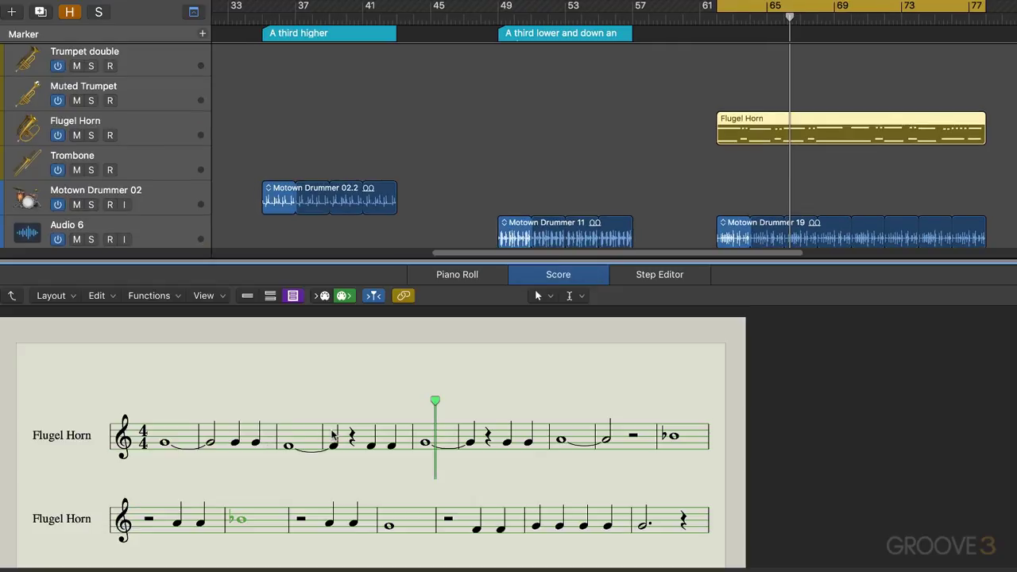
{"action": "key", "text": "p"}
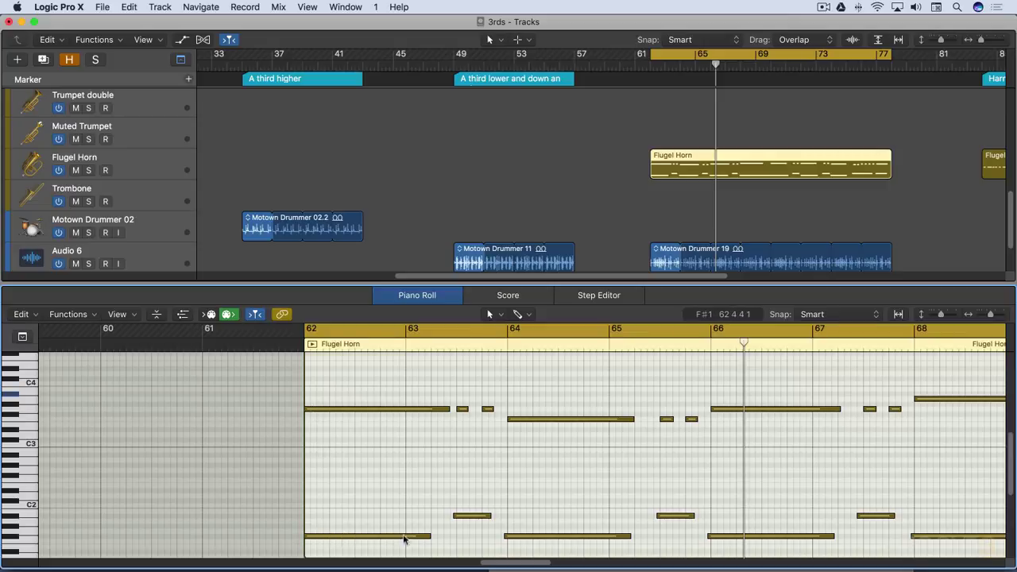
- Inspect the low Flugel Horn note, close the Piano Roll, and select the A third lower and Flugel Horn regions
{"action": "left_click", "coordinate": [426, 537]}
{"action": "key", "text": "p"}
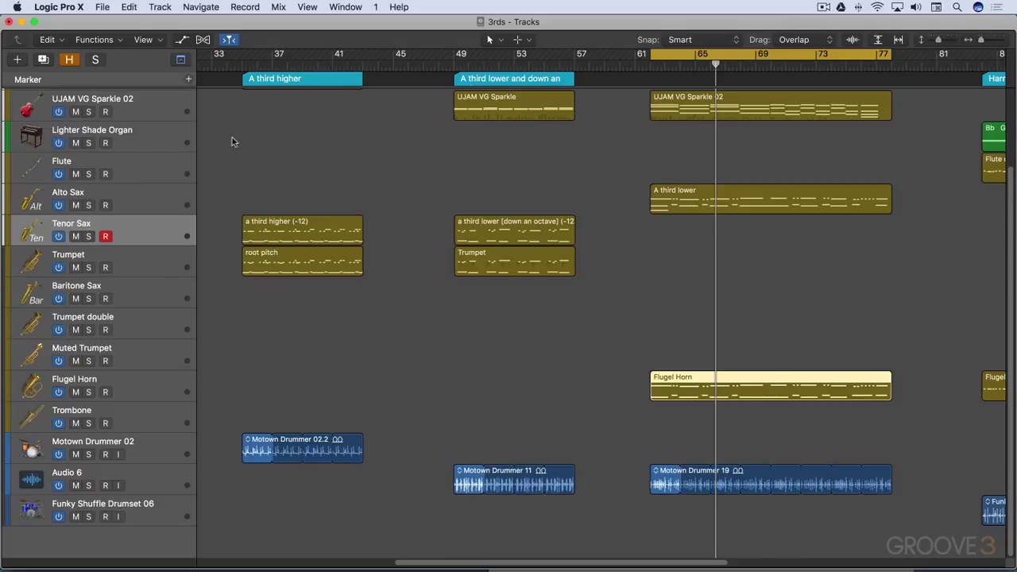
{"action": "left_click", "coordinate": [757, 213]}
{"action": "left_click_drag", "start_coordinate": [663, 162], "coordinate": [739, 402]}
- Play the Alto Sax and Flugel Horn parts together in the score through bar 77, then turn Cycle off
{"action": "key", "text": "n"}
{"action": "key", "text": "i"}
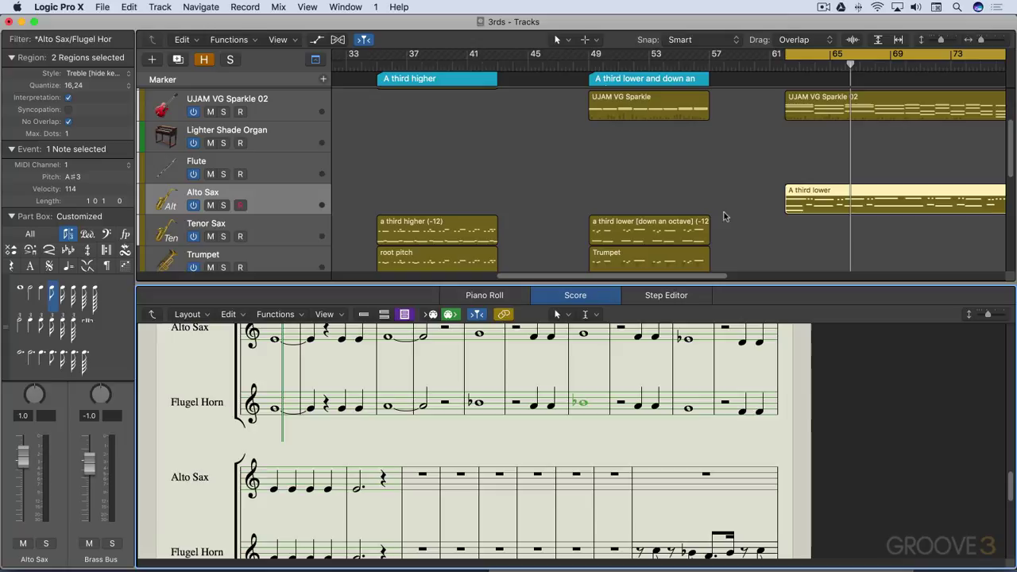
{"action": "key", "text": "space"}
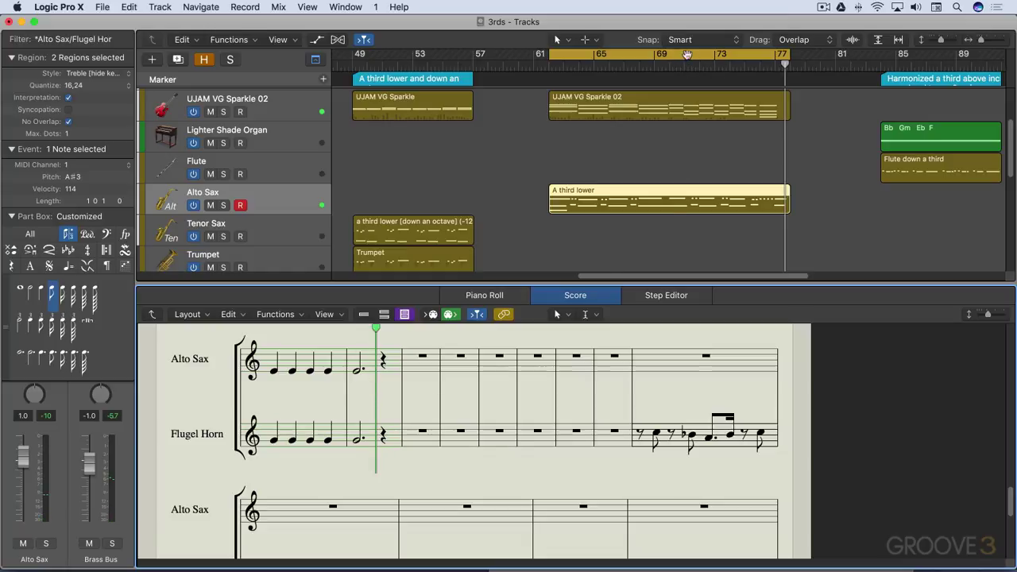
{"action": "left_click", "coordinate": [688, 54]}
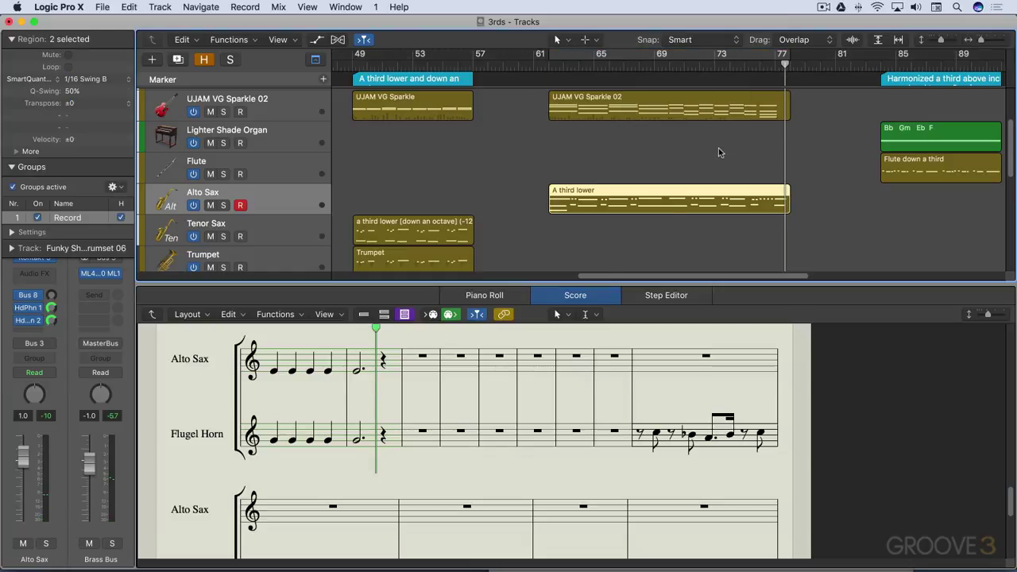
- Cycle bars 85–93, select the Flugelhorn (-12) region, and mute the Flute track
{"action": "key", "text": "e"}
{"action": "scroll", "coordinate": [718, 151], "scroll_direction": "right", "scroll_amount": 10}
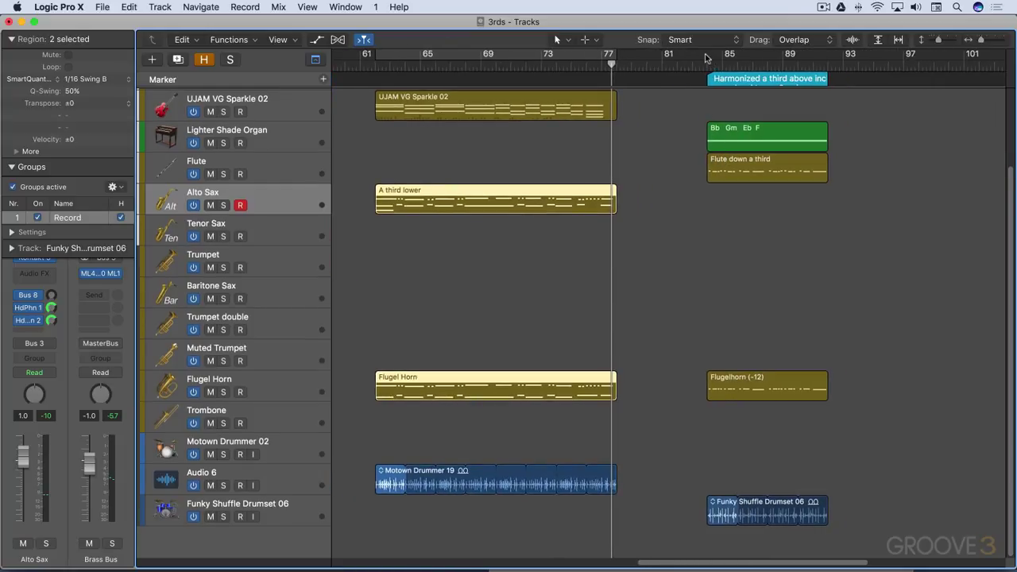
{"action": "left_click", "coordinate": [706, 58]}
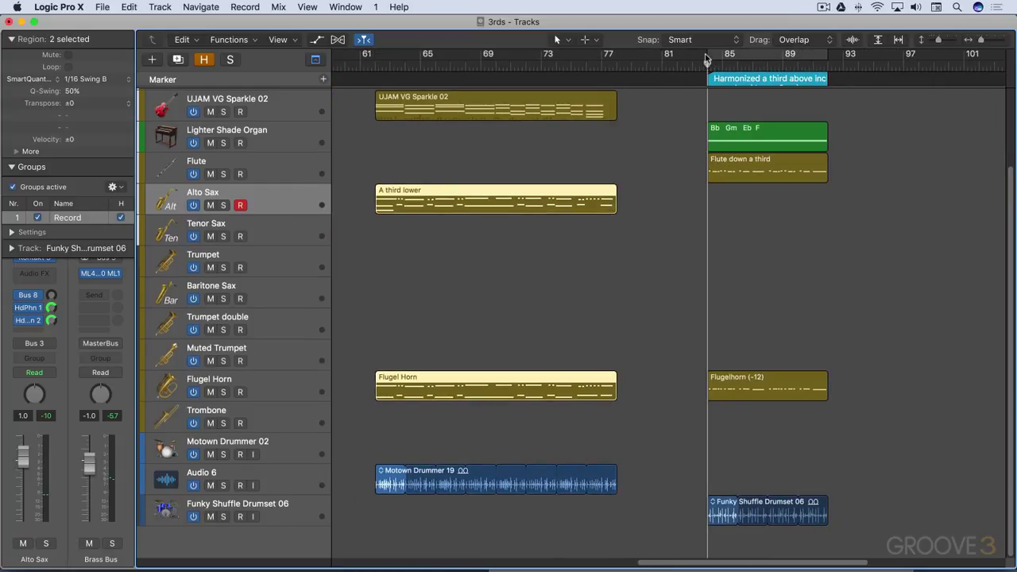
{"action": "key", "text": "c"}
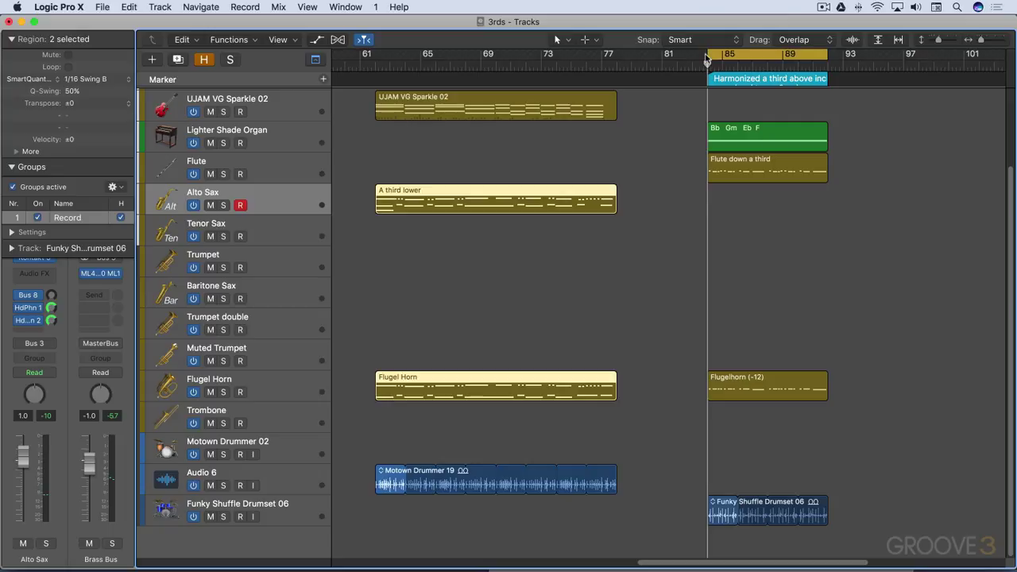
{"action": "left_click", "coordinate": [737, 383]}
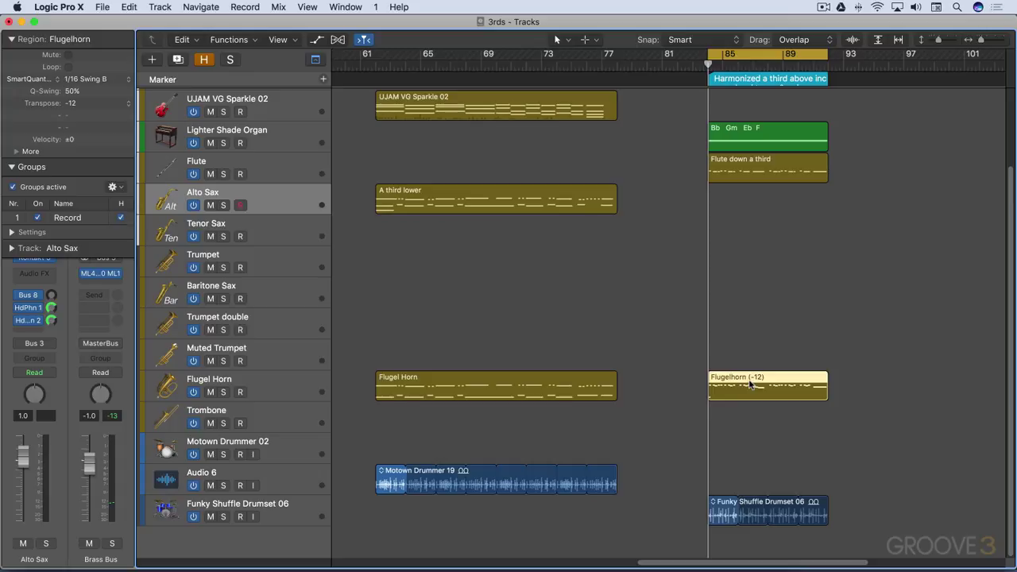
{"action": "left_click", "coordinate": [211, 174]}
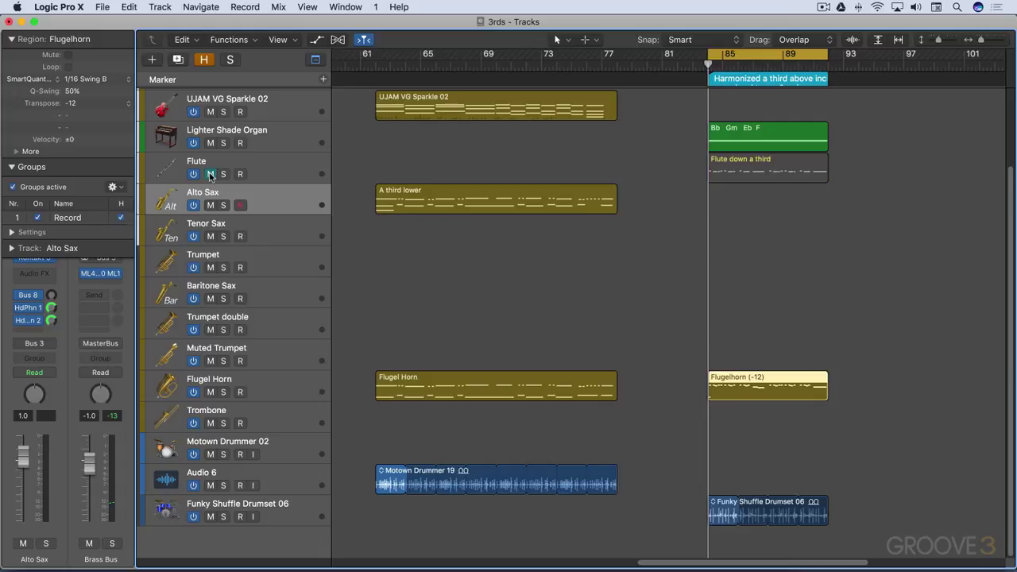
{"action": "double_click", "coordinate": [718, 387]}
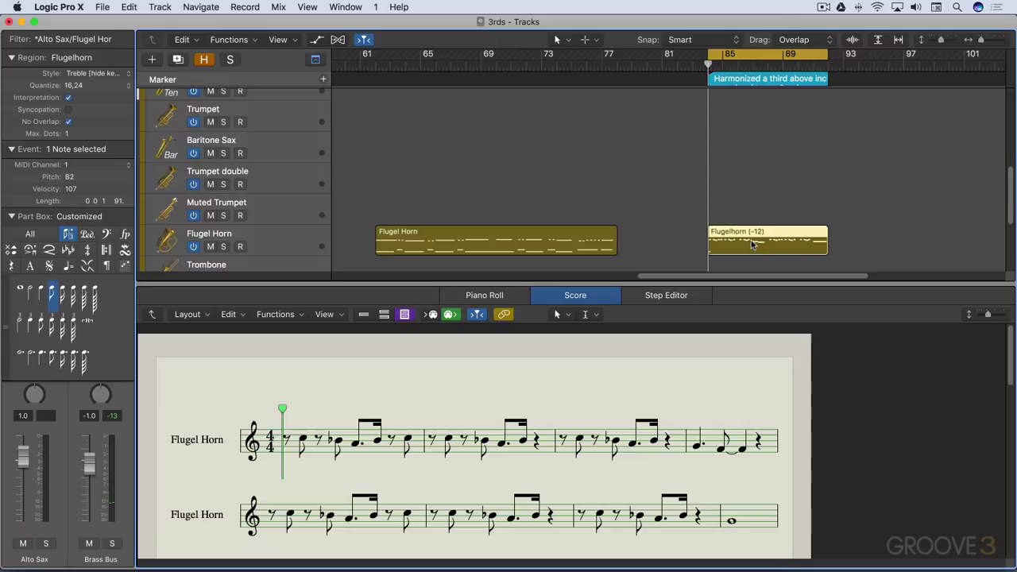
{"action": "key", "text": "space"}
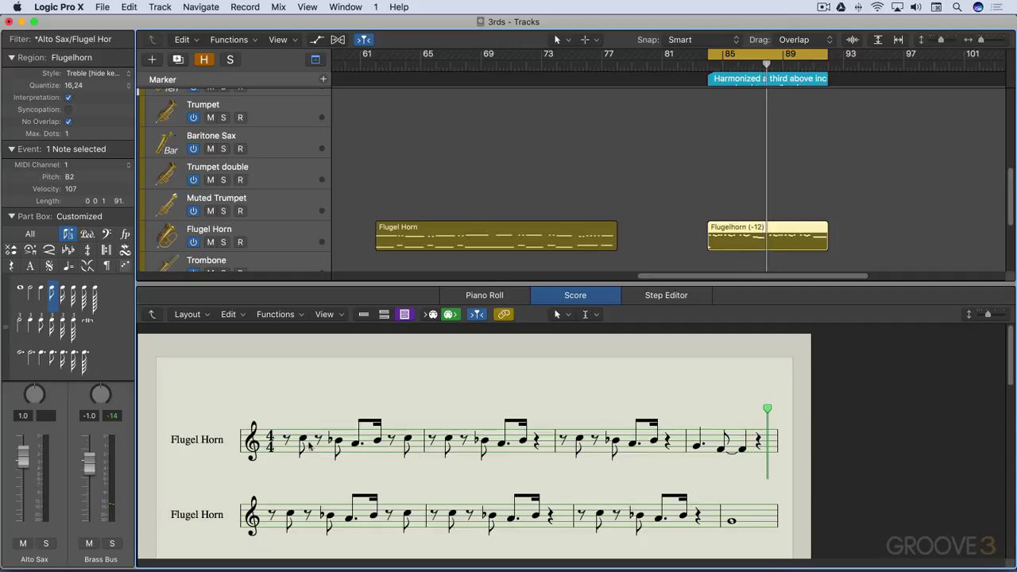
{"action": "scroll", "coordinate": [725, 139], "scroll_direction": "up", "scroll_amount": 10}
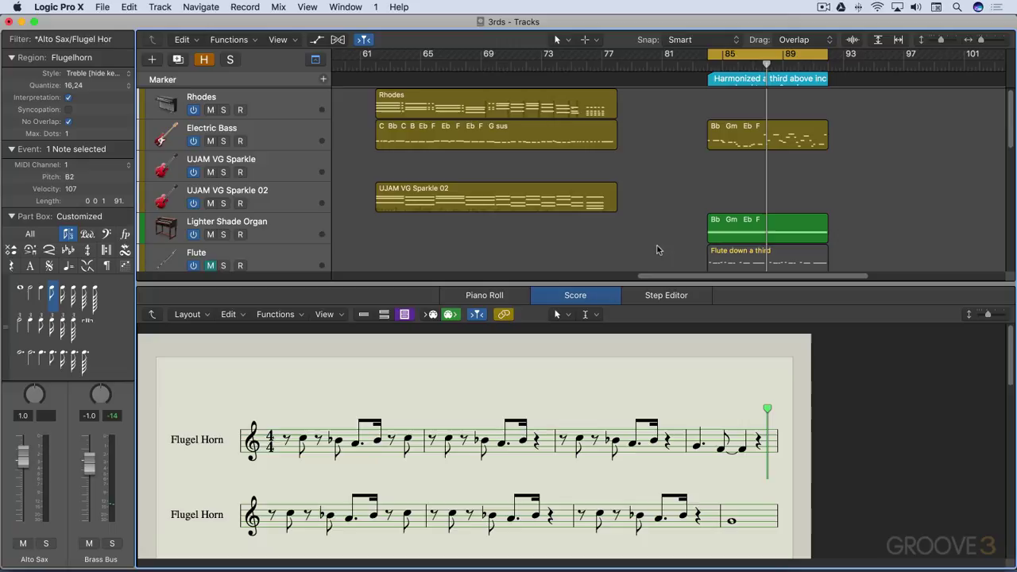
{"action": "key", "text": "e"}
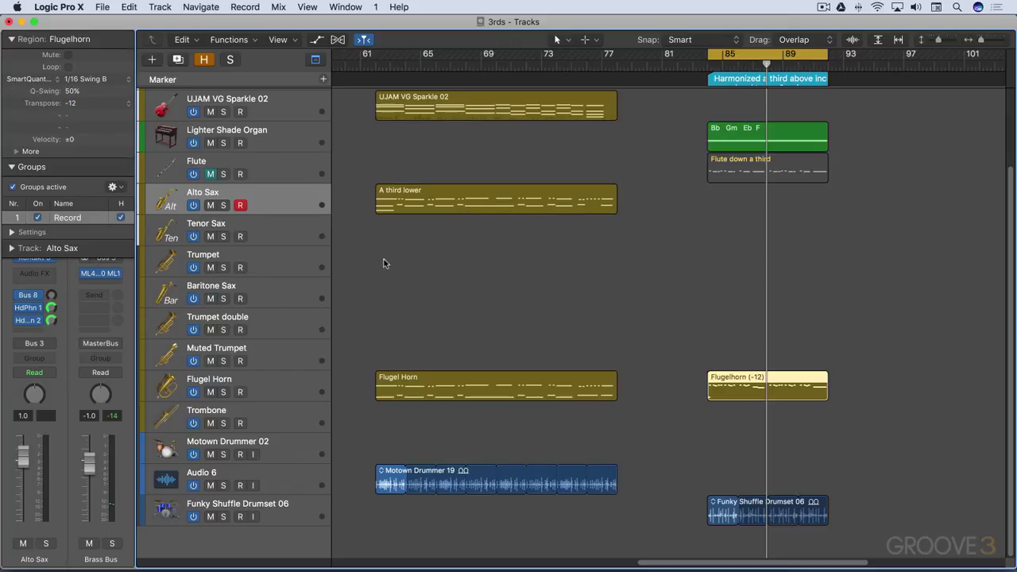
- Show the Flute down a third and Flugelhorn (-12) regions together in the score and play them
{"action": "left_click", "coordinate": [309, 178]}
{"action": "left_click", "coordinate": [761, 383], "text": "shift"}
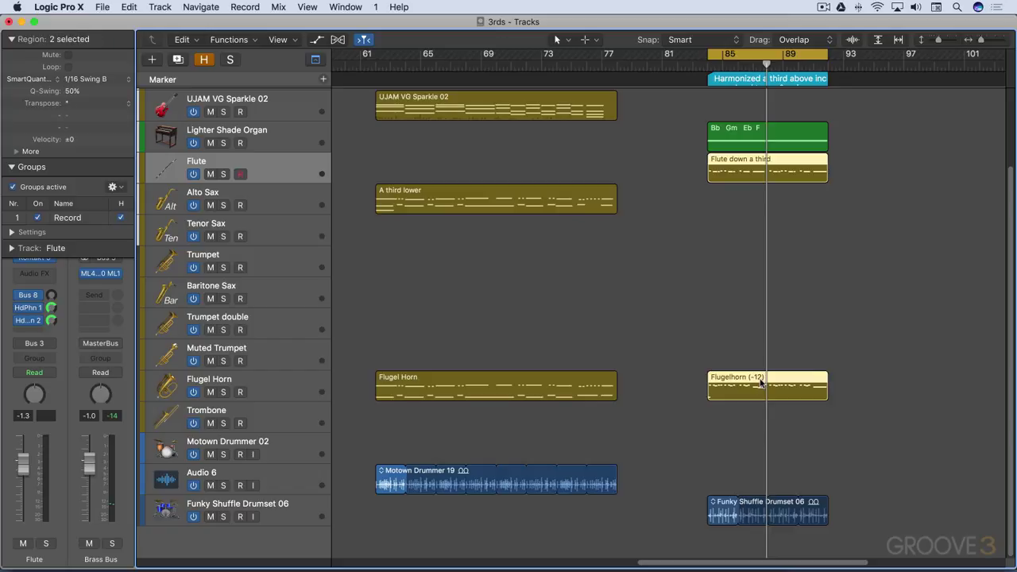
{"action": "key", "text": "n"}
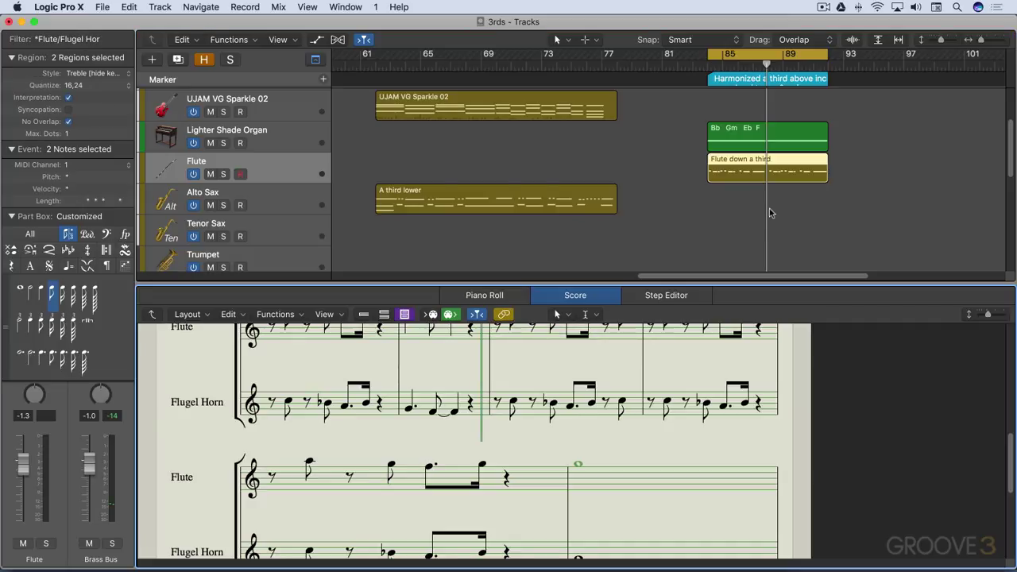
{"action": "key", "text": "shift+Return"}
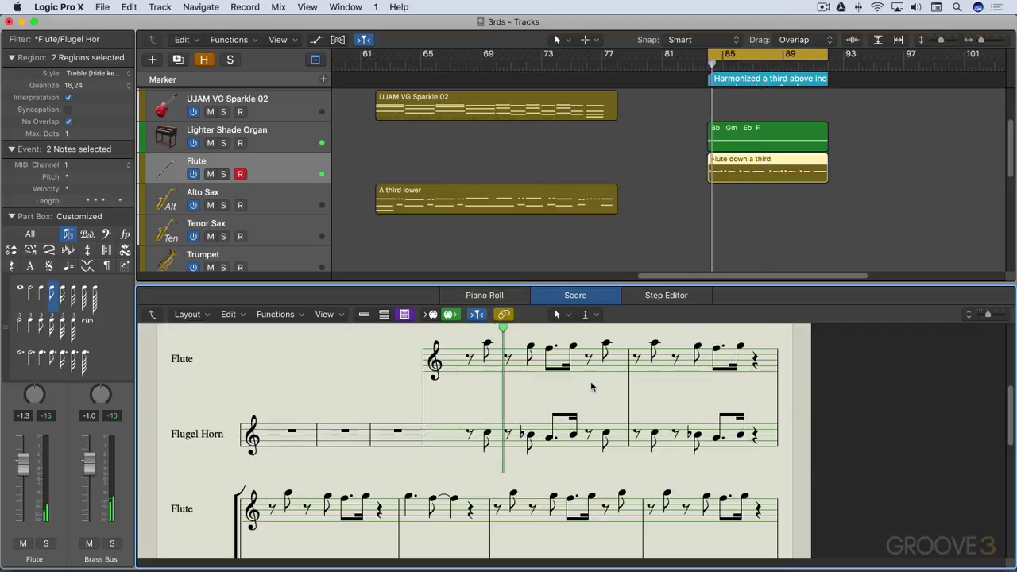